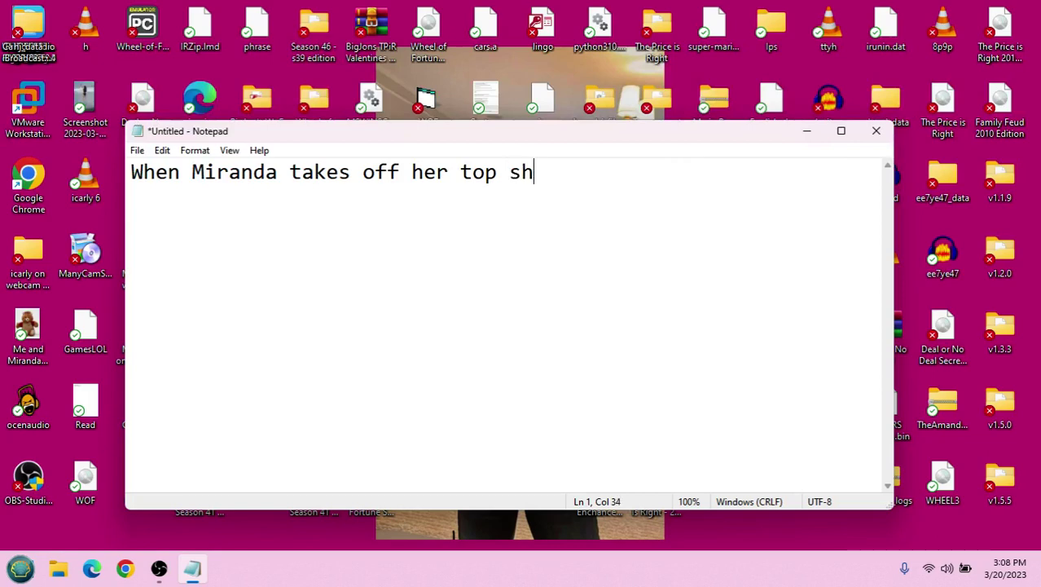
- Complete the opening clause of the story text
text(n)
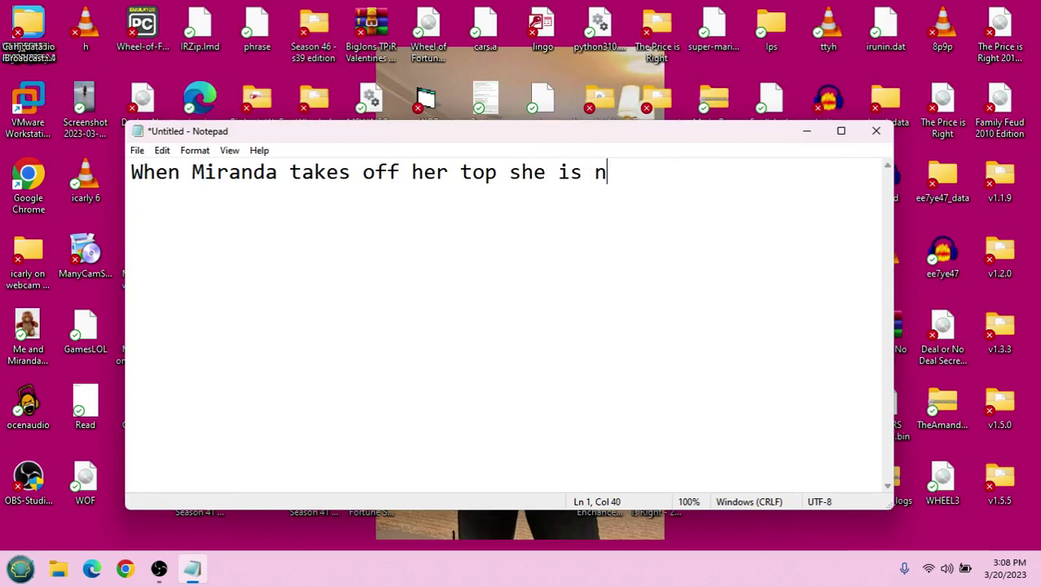
text(aked)
text( n=)
key(BackSpace)
key(BackSpace)
- Continue the story with "me and", the character's first name, and "are at the beach today"
text(me )
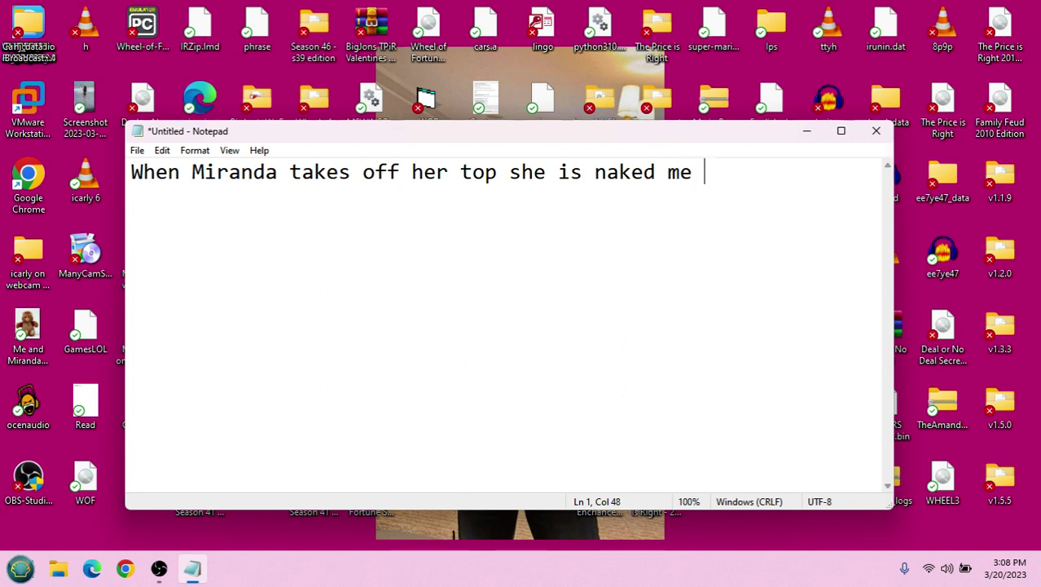
text(and )
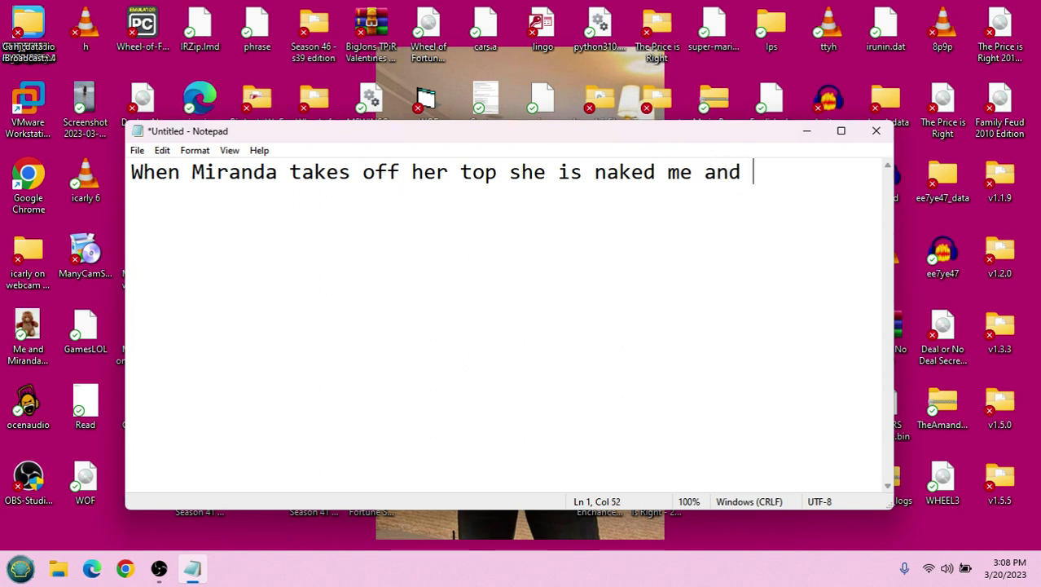
text(Mira)
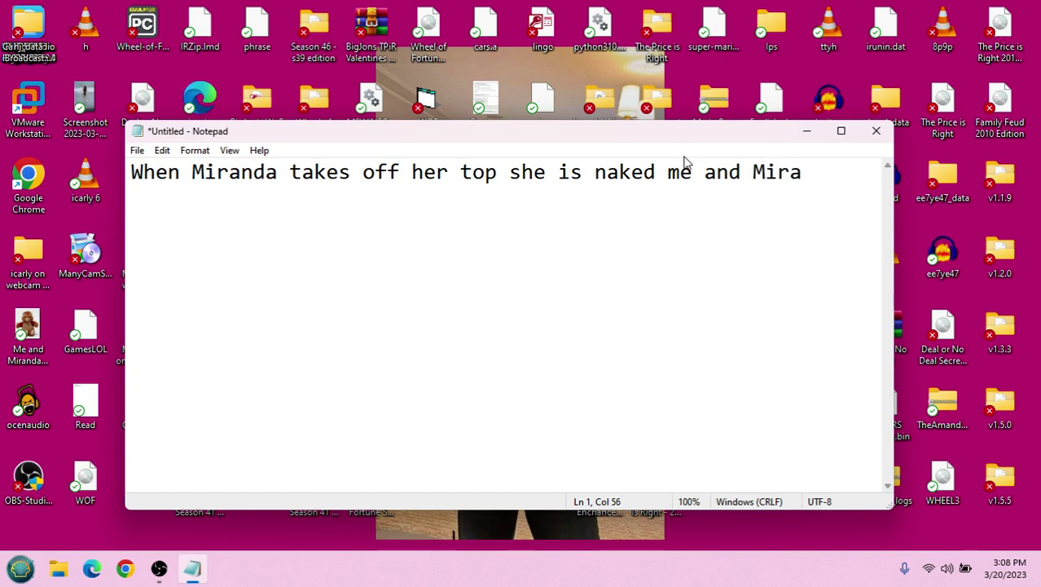
text(nda ae)
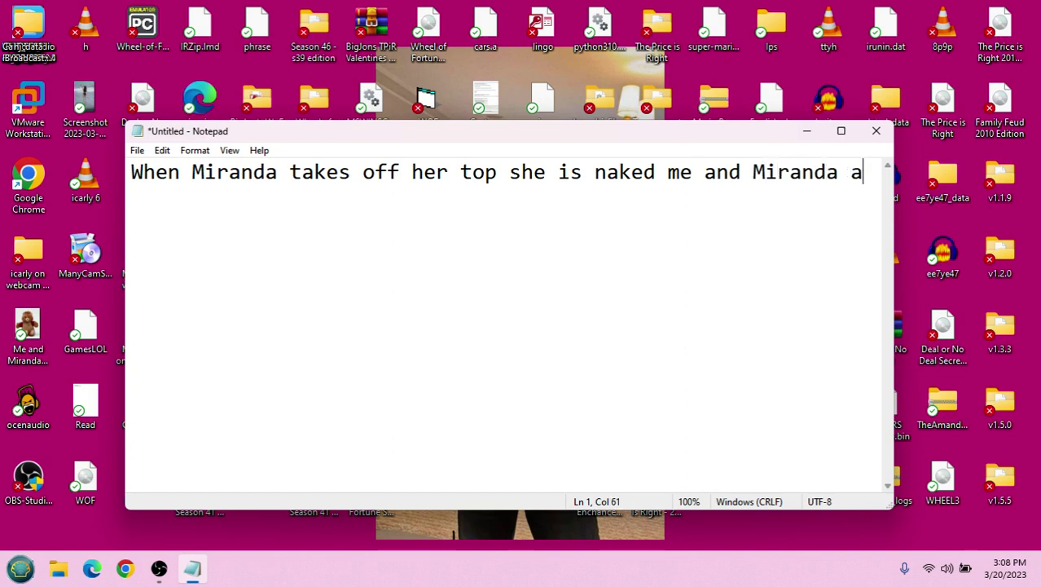
key(BackSpace)
key(BackSpace)
text(are )
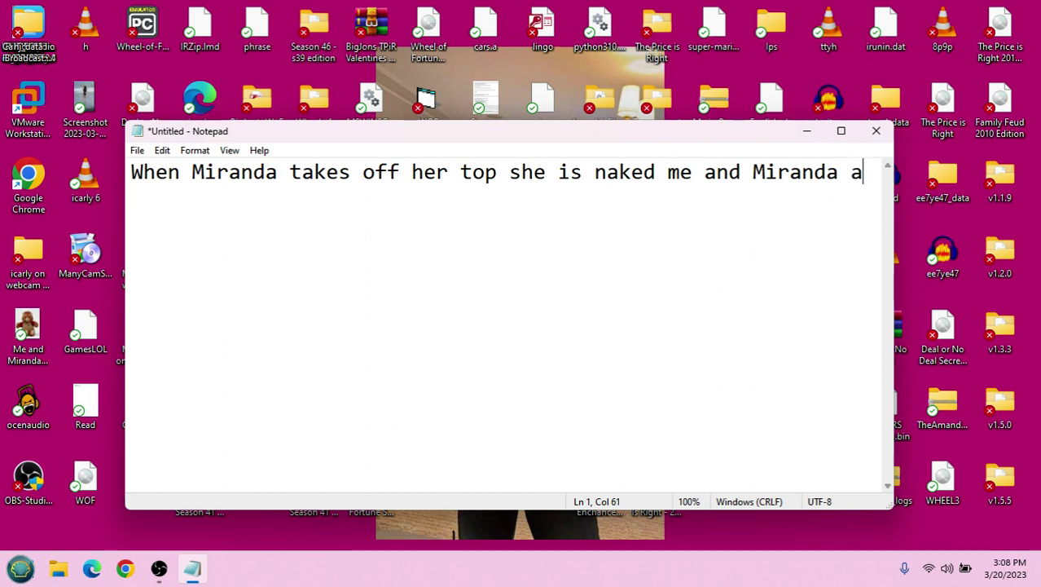
text(at t)
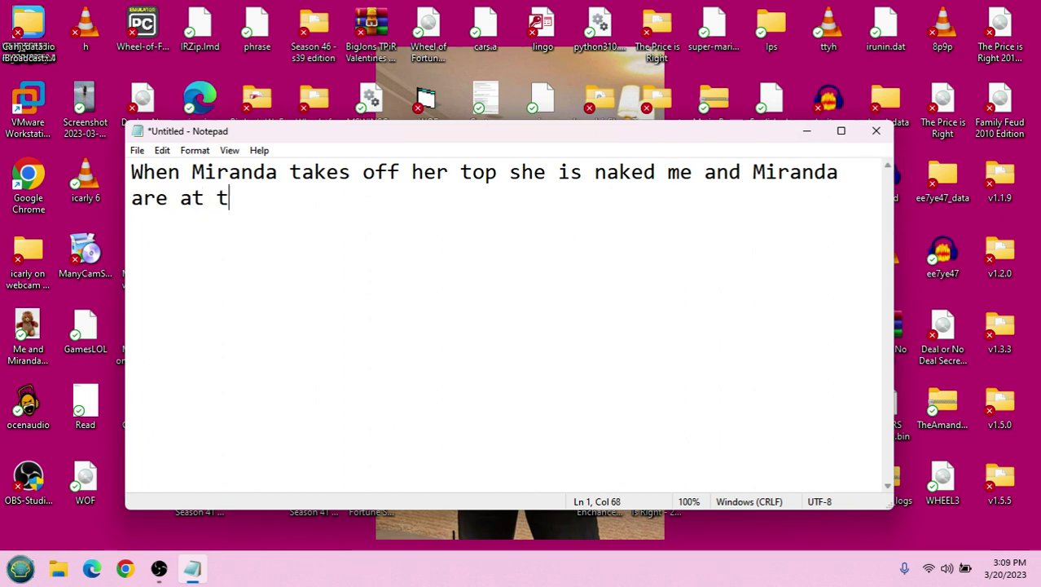
text(he bea)
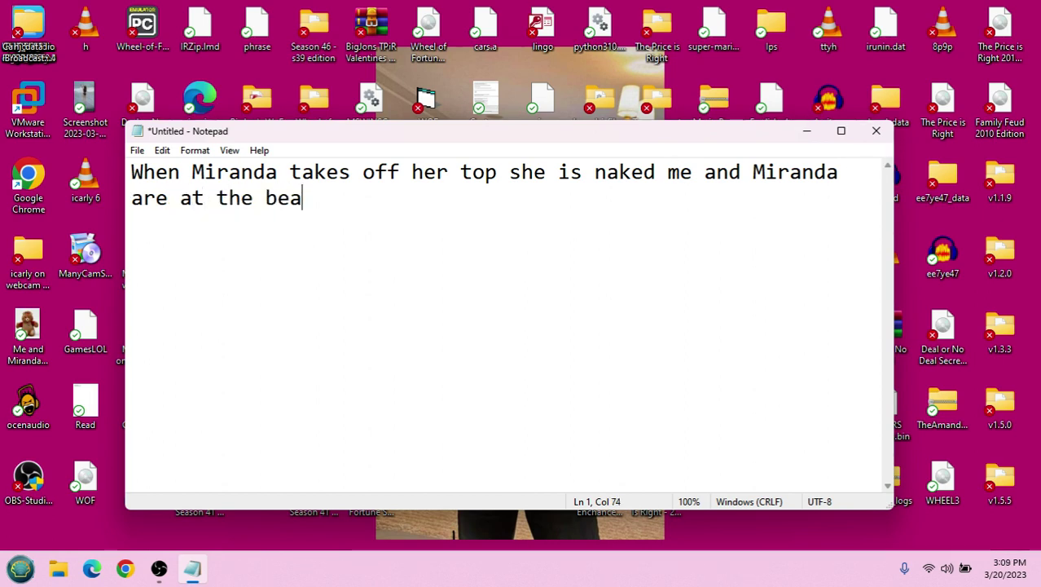
text(ch today )
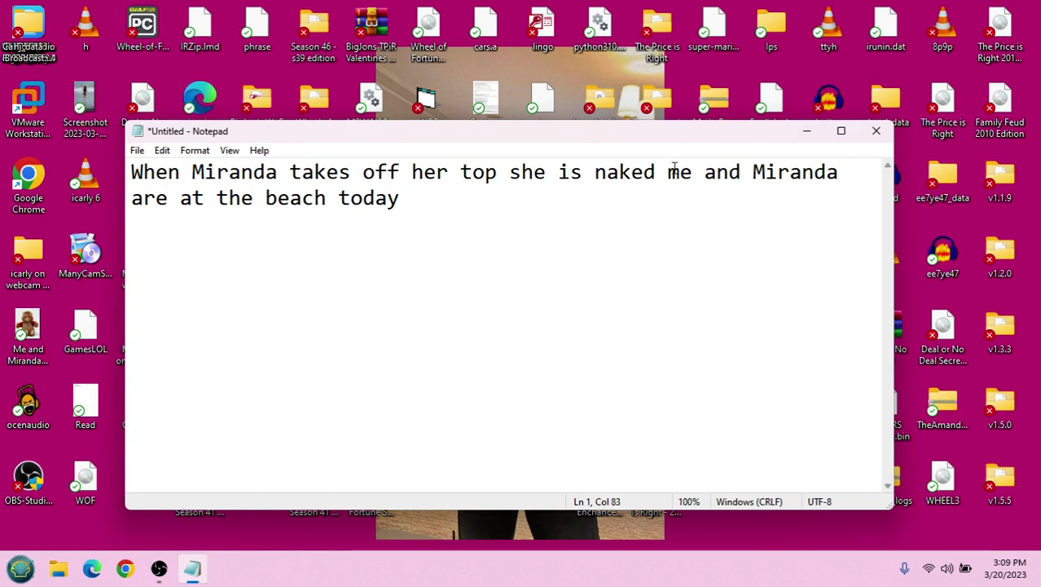
- Add the character's first name followed by "said i heard the one of the girls of Babysitter"
text(Miranda said i)
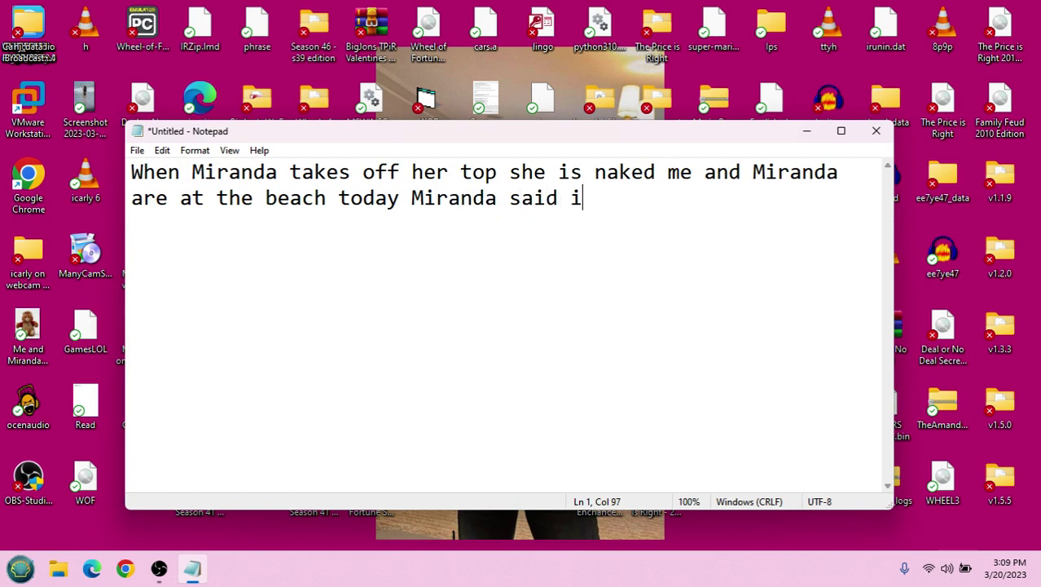
text( heard )
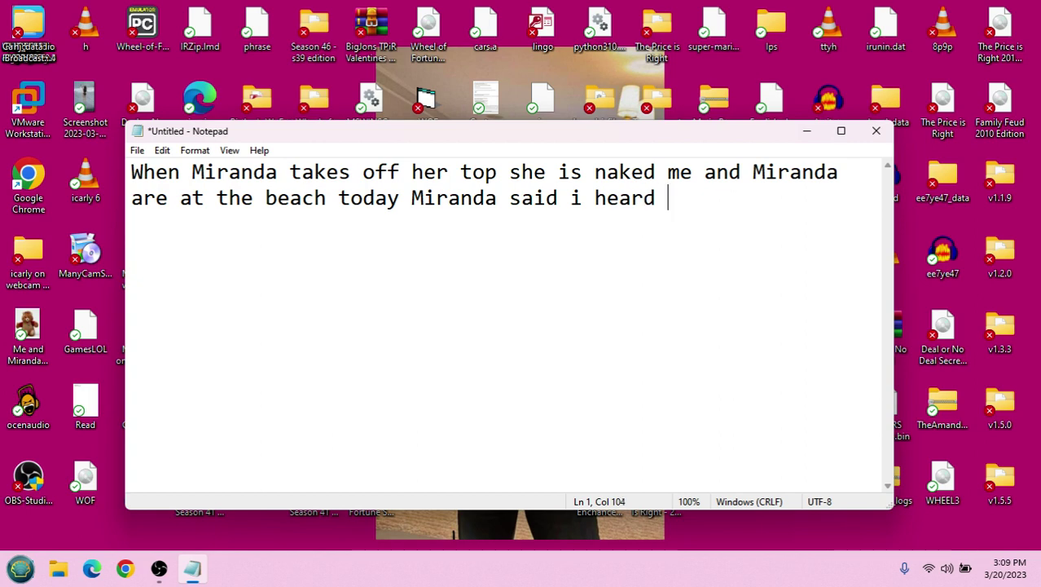
text(the one o)
text(ff)
key(BackSpace)
key(BackSpace)
text(the g)
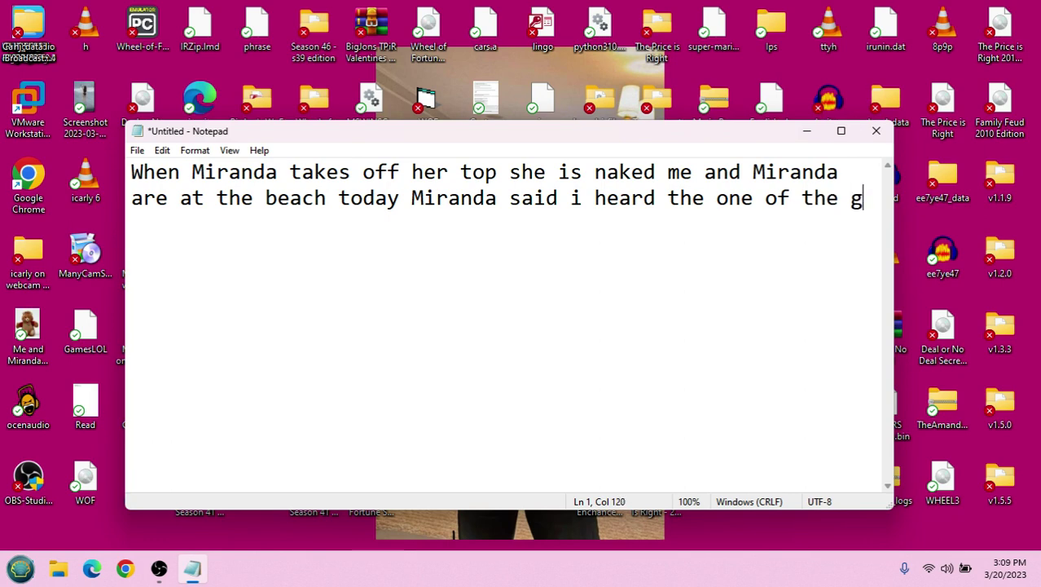
text(irls of)
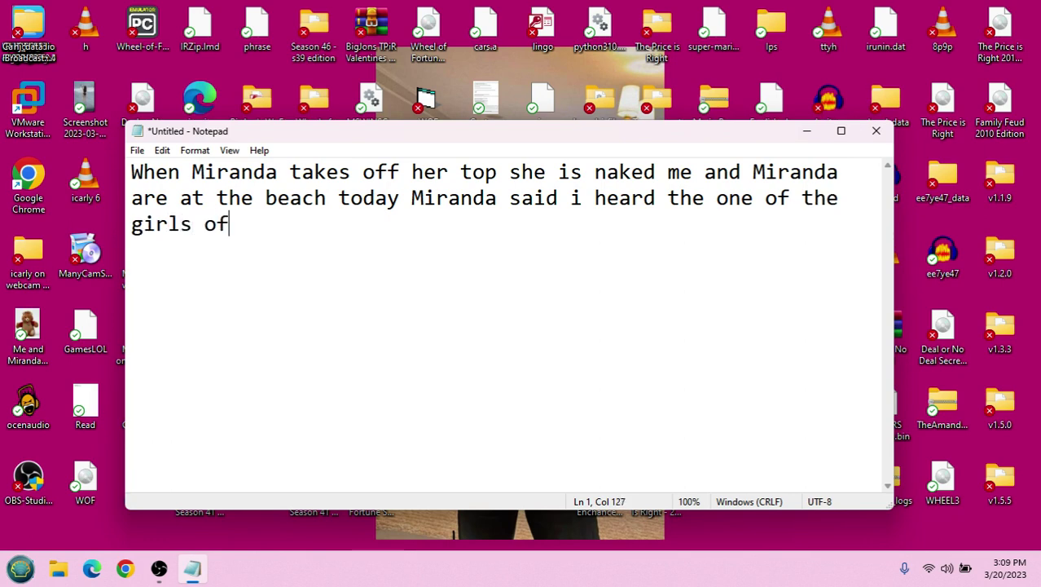
text( Baby)
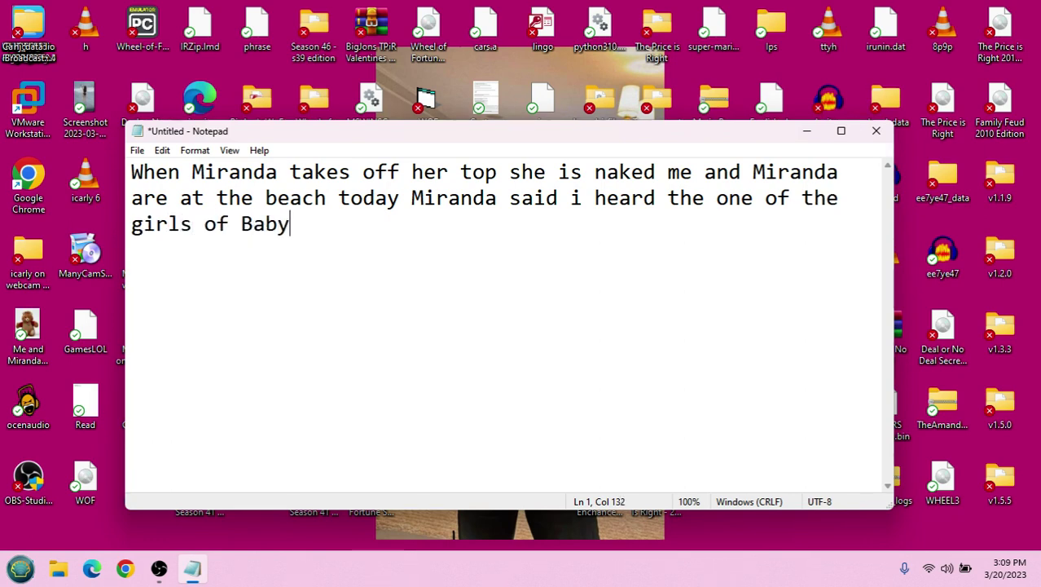
text(sirr)
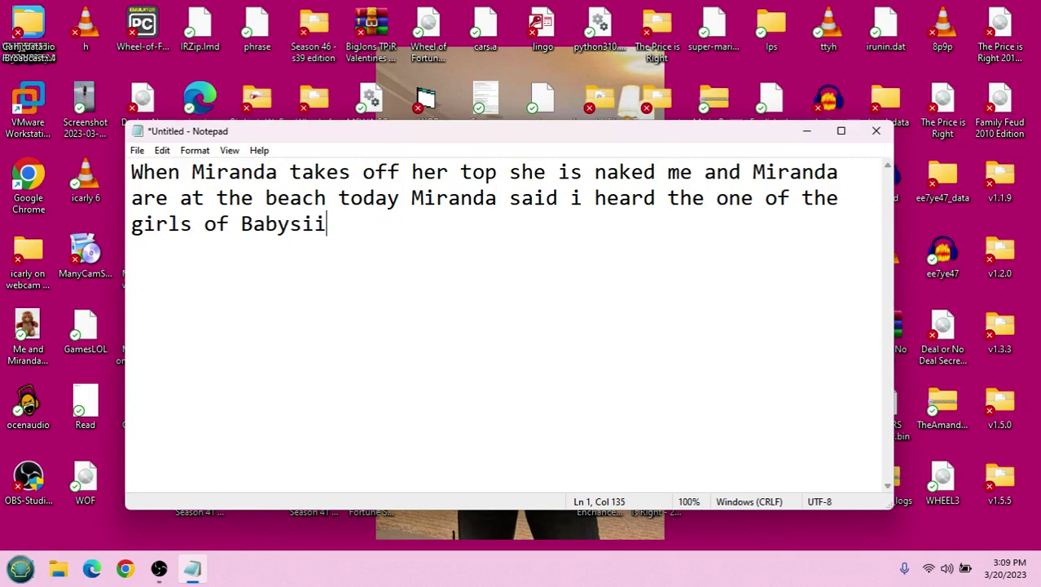
key(BackSpace)
key(BackSpace)
text(tter)
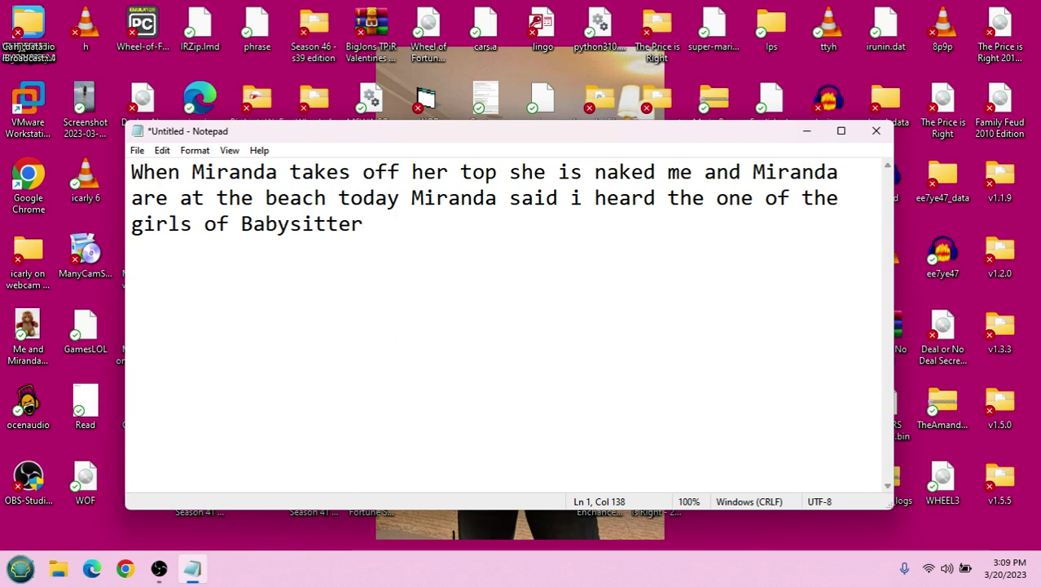
- Finish the rumour about the club member and add the reply "i said that would be" with that member's first name
text(s club is pregnet i said that w)
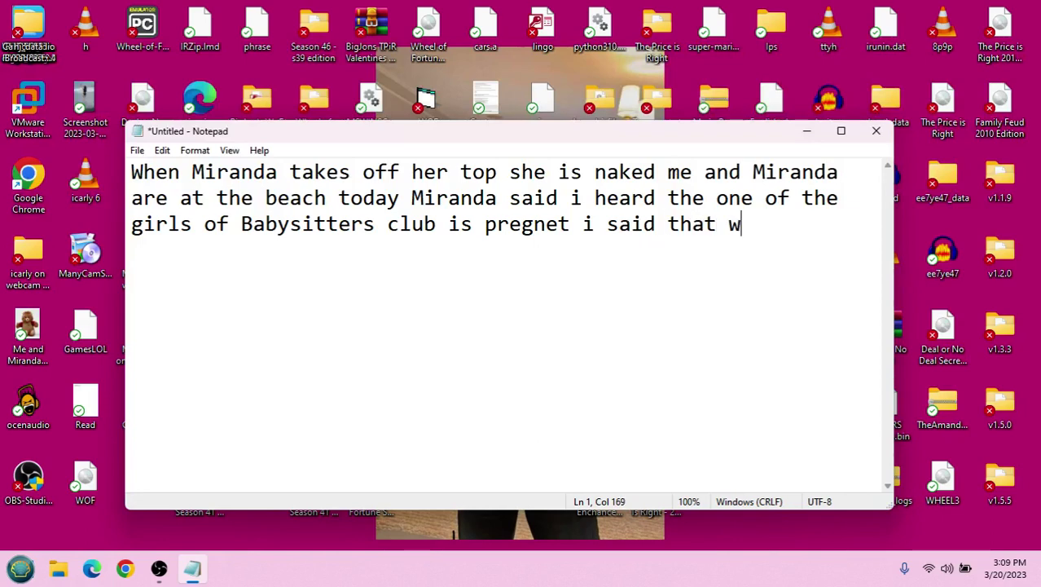
text(oul)
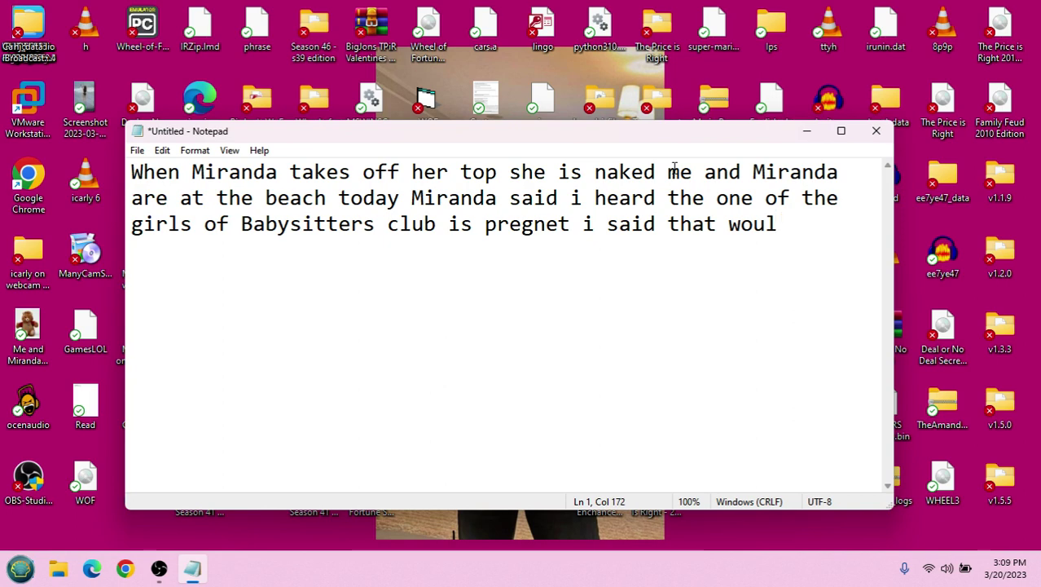
text(d be ma)
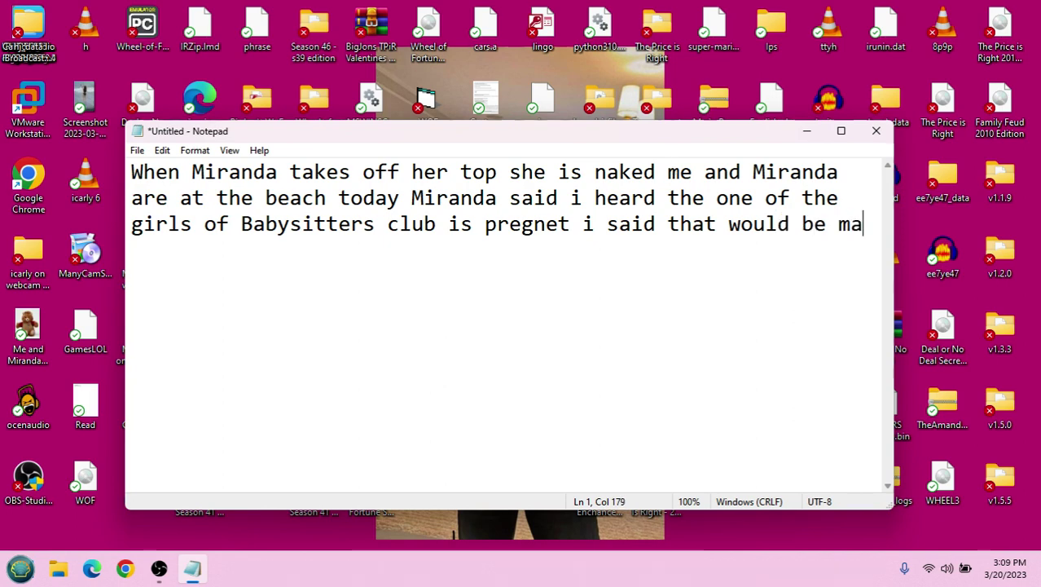
text(llory)
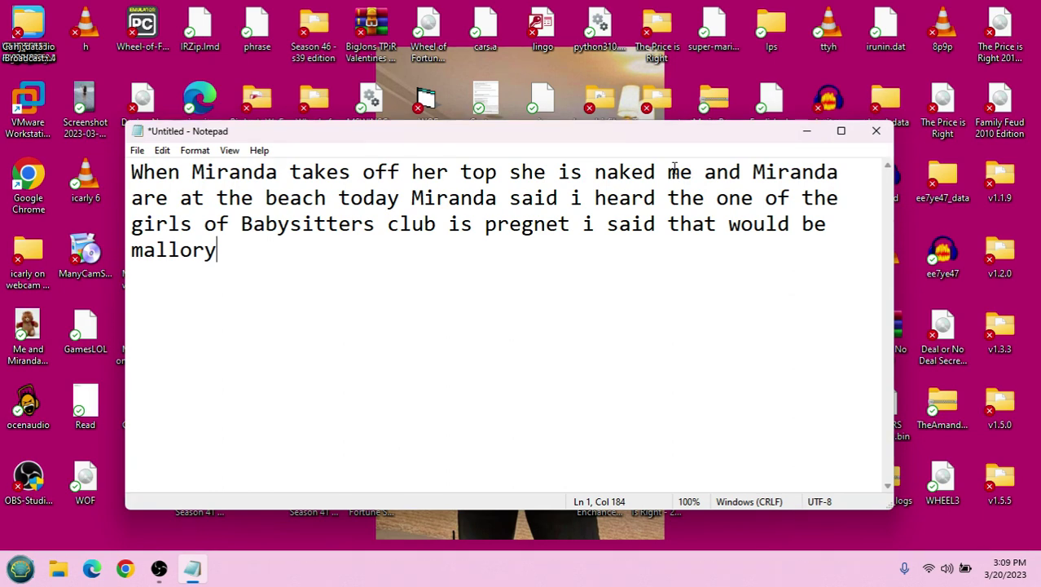
- Extend the story with "i may go to my club meeting"
text(i may )
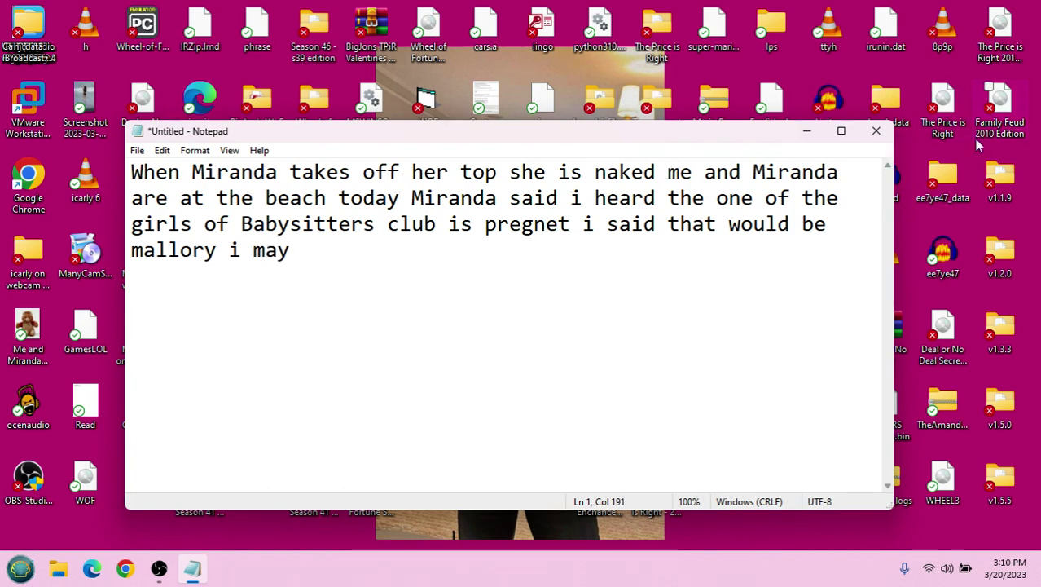
text(go)
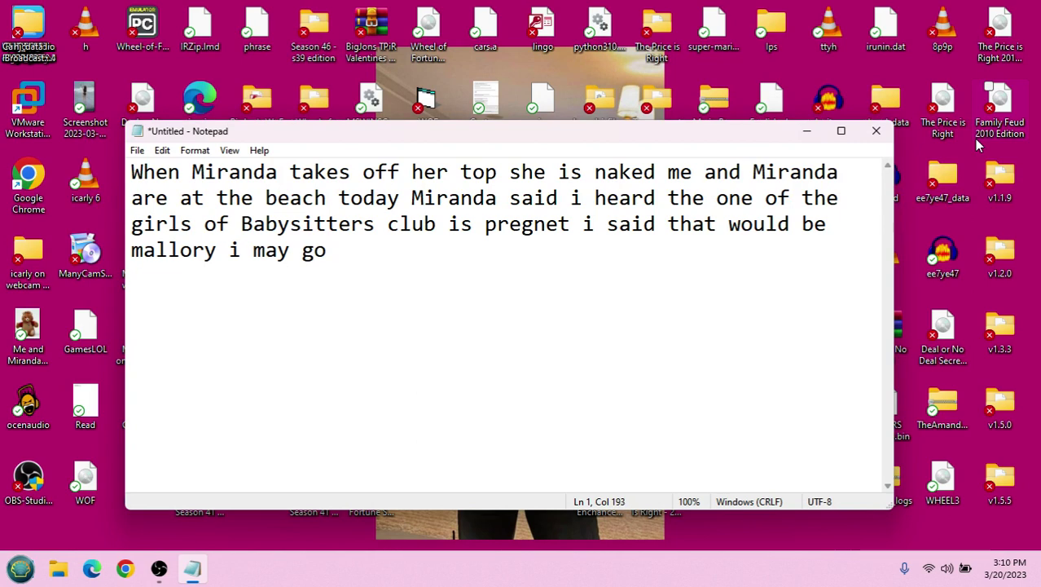
text( to my )
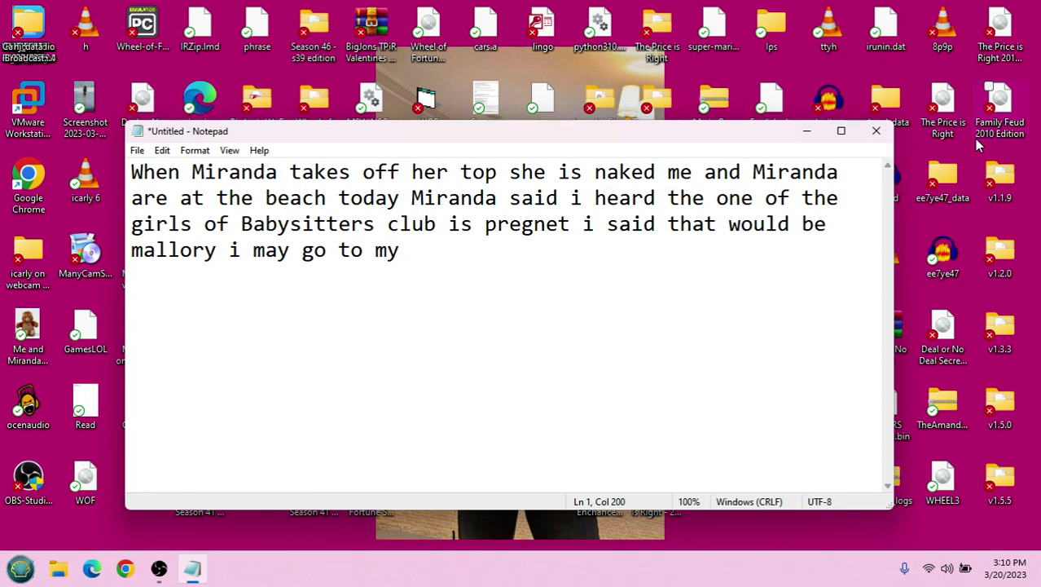
text(club mett==)
key(BackSpace)
key(BackSpace)
key(BackSpace)
key(BackSpace)
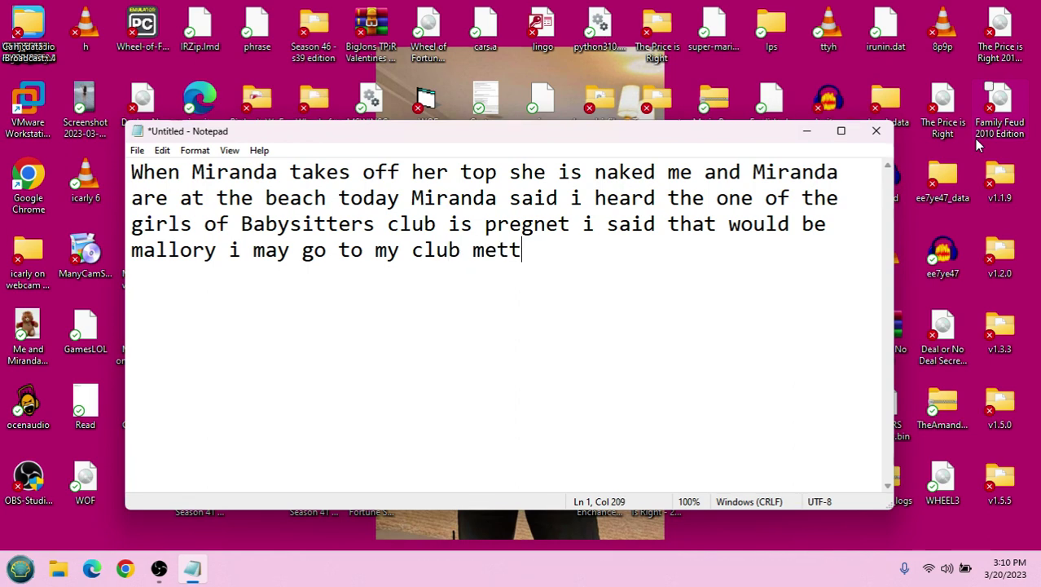
text(eting )
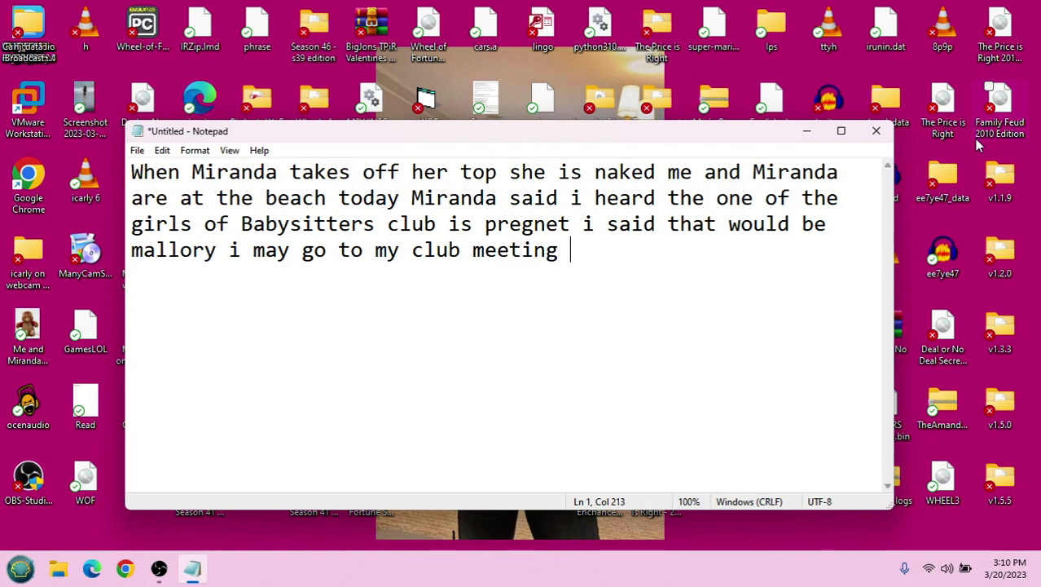
text(Mira)
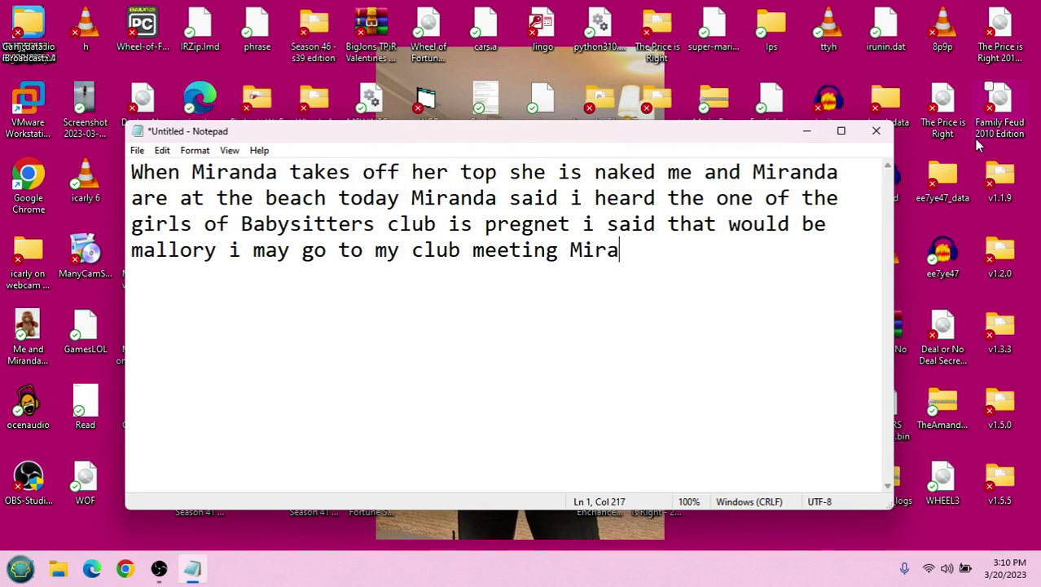
text(nda)
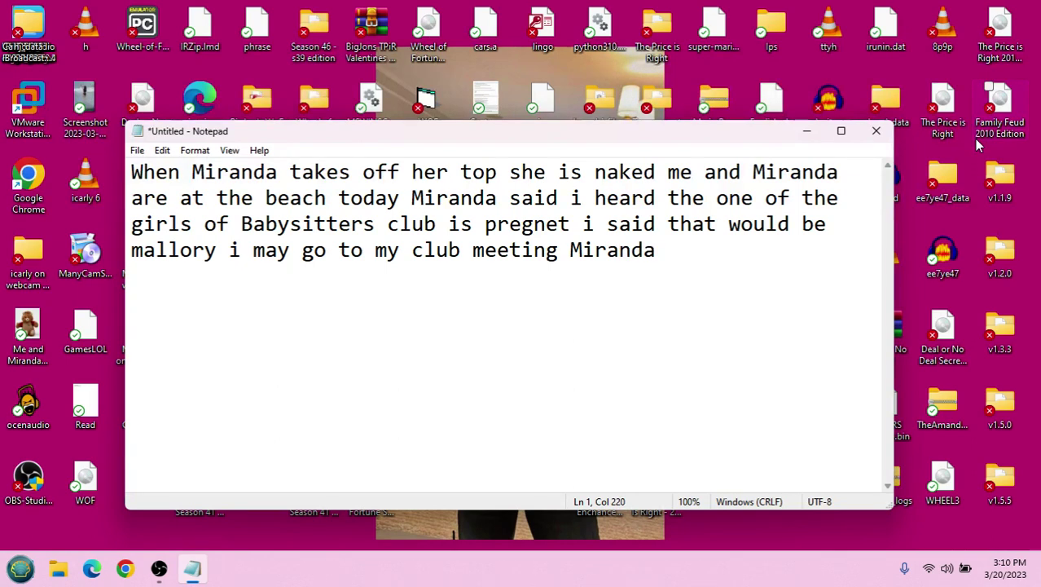
text( sa)
key(BackSpace)
key(BackSpace)
key(BackSpace)
key(BackSpace)
key(BackSpace)
key(BackSpace)
key(BackSpace)
key(BackSpace)
key(BackSpace)
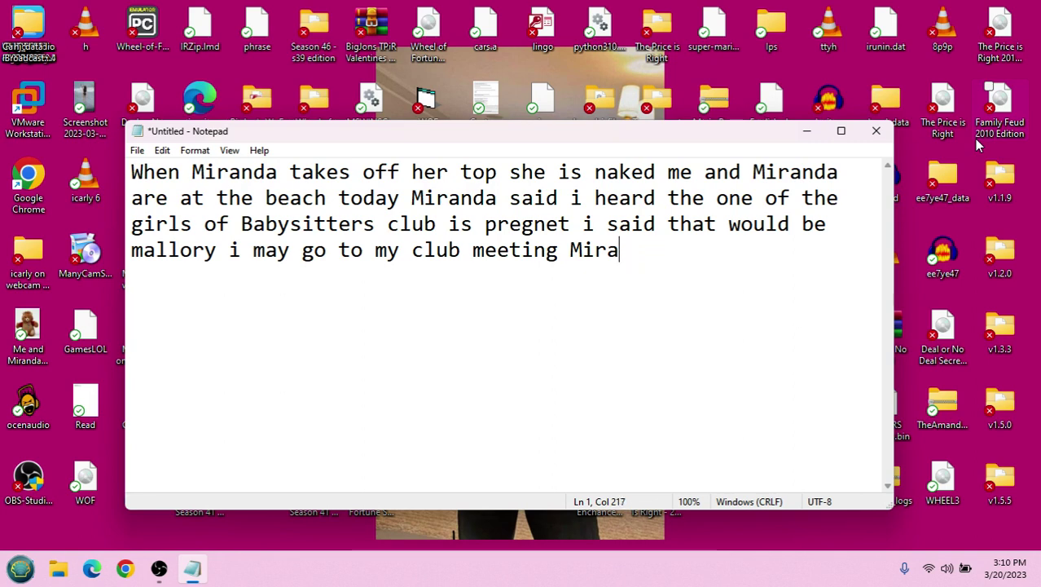
key(BackSpace)
- Append "out od beach", the character's first name, and "said" after "club meeting"
text(out od)
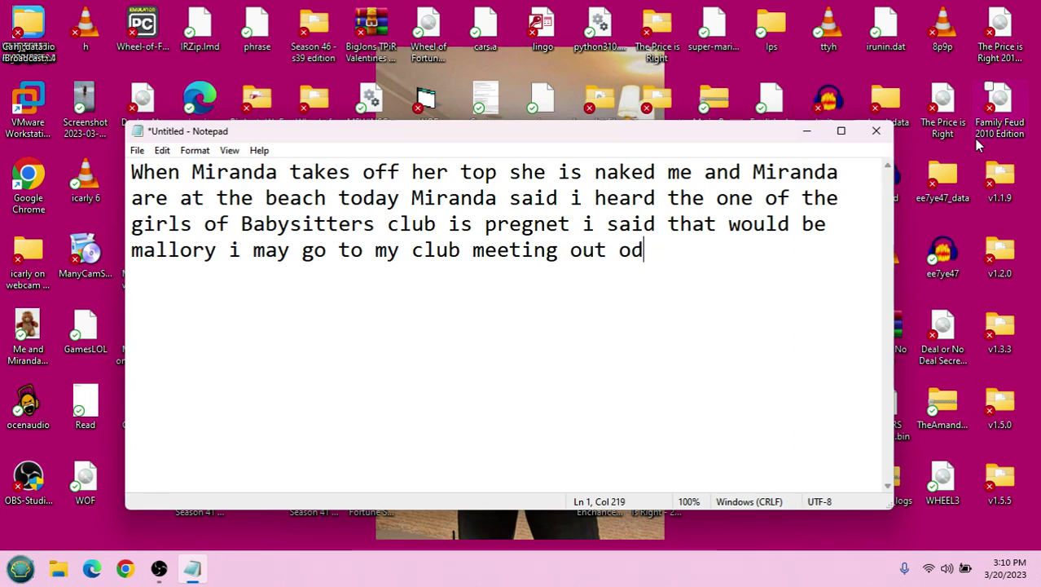
text( beach )
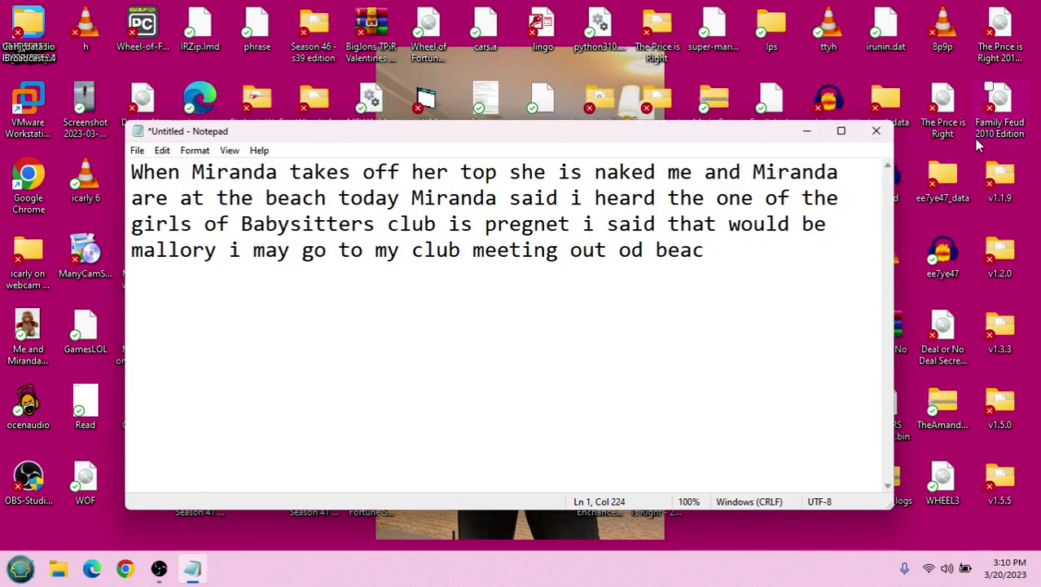
text(M)
text(iranda asid)
key(BackSpace)
key(BackSpace)
key(BackSpace)
key(BackSpace)
text(said )
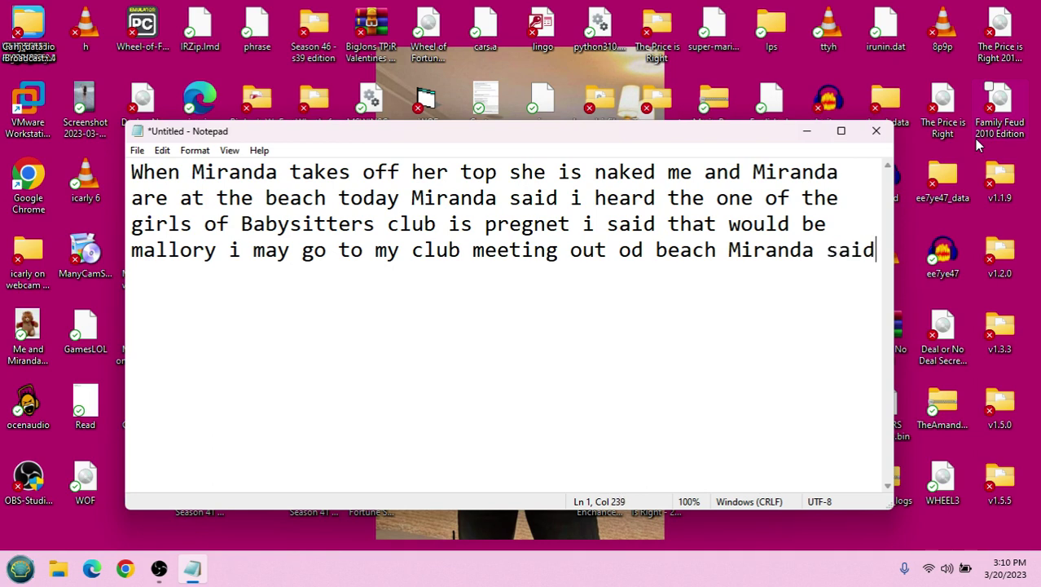
text(you and i wi)
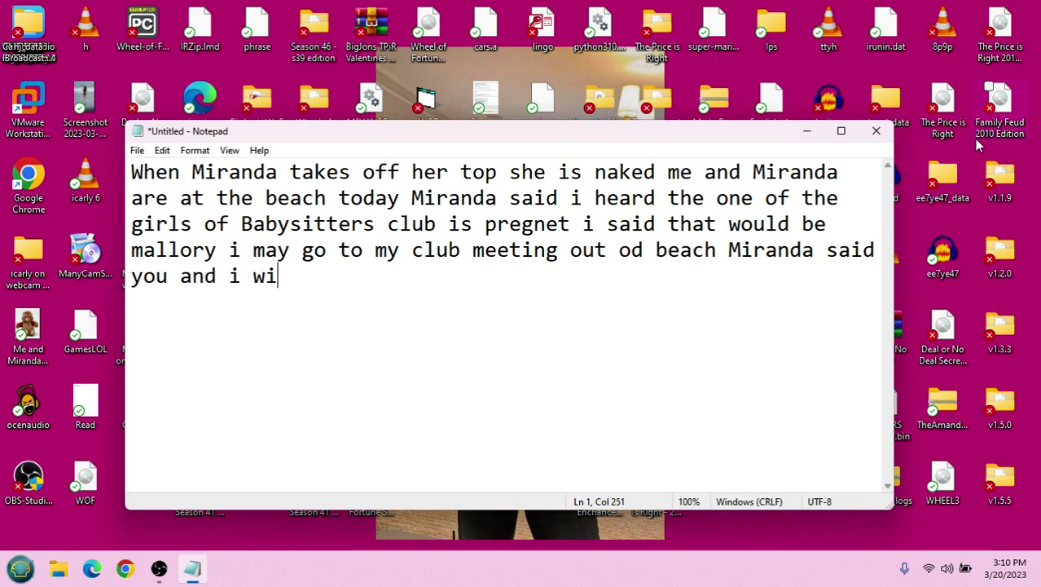
text(ll have a little sex cay)
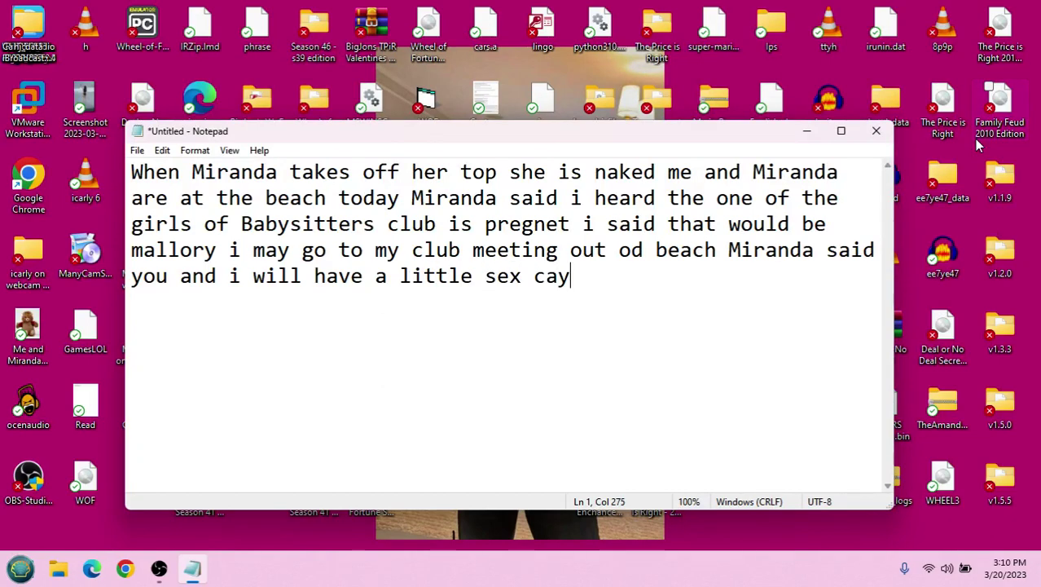
key(BackSpace)
text(use)
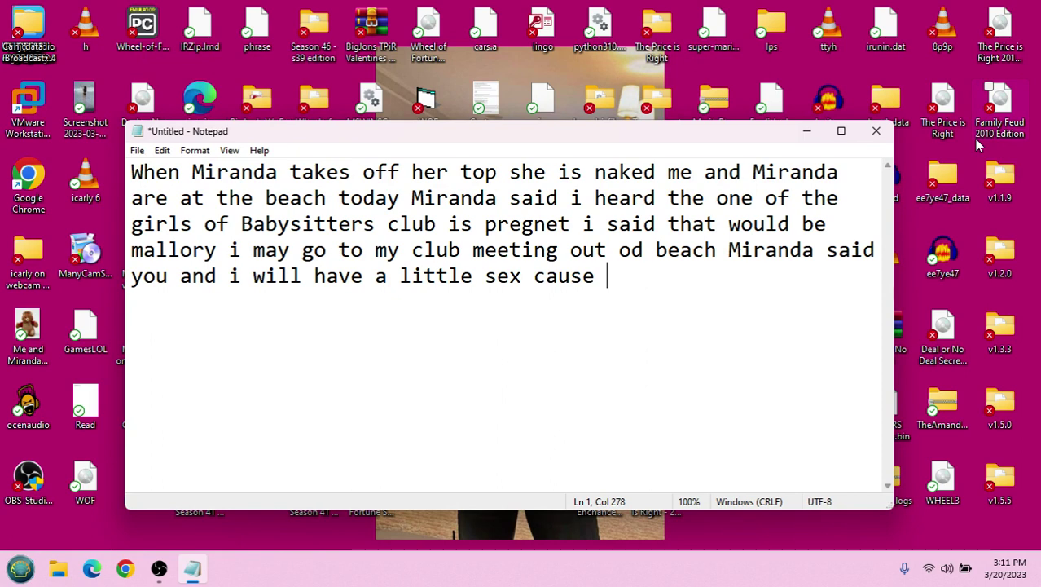
text(i enjot )
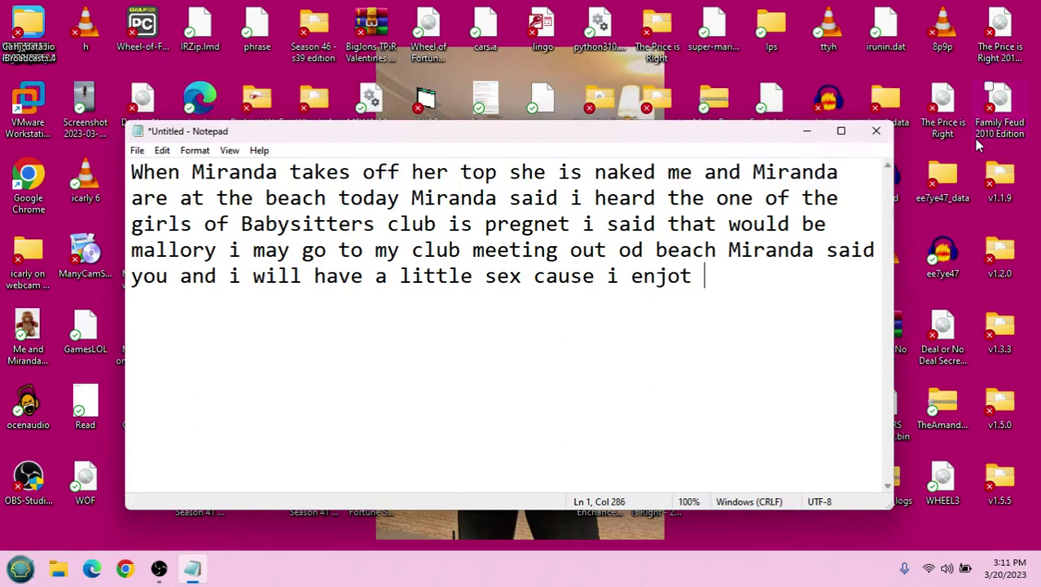
text(y white stuff )
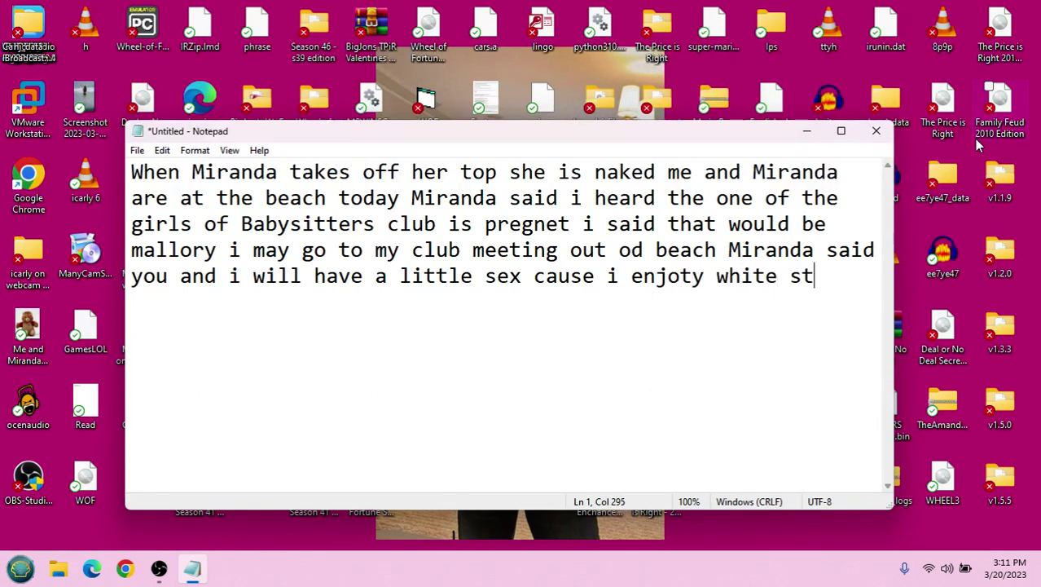
text(aft)
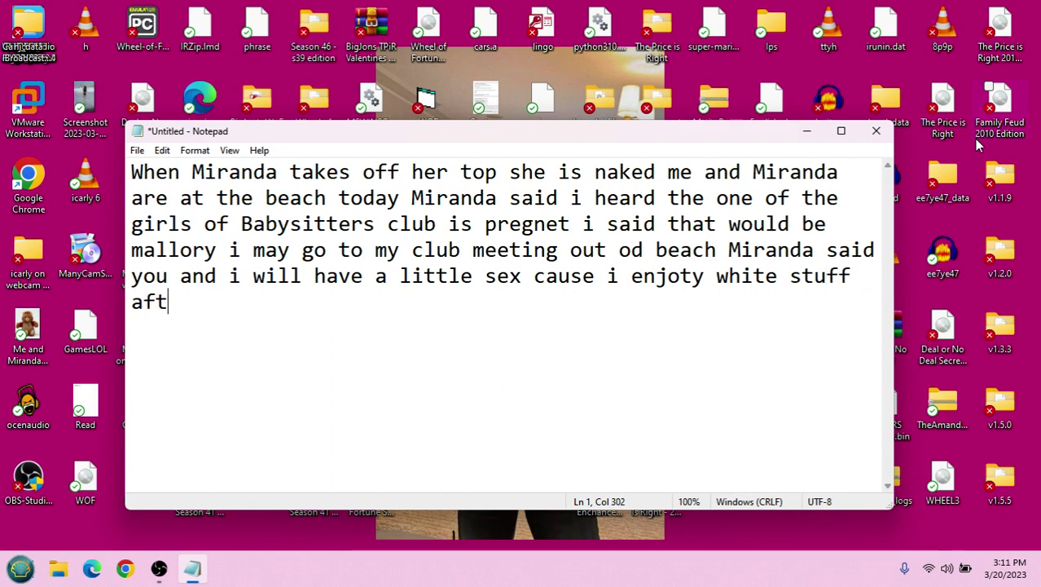
text(er sex )
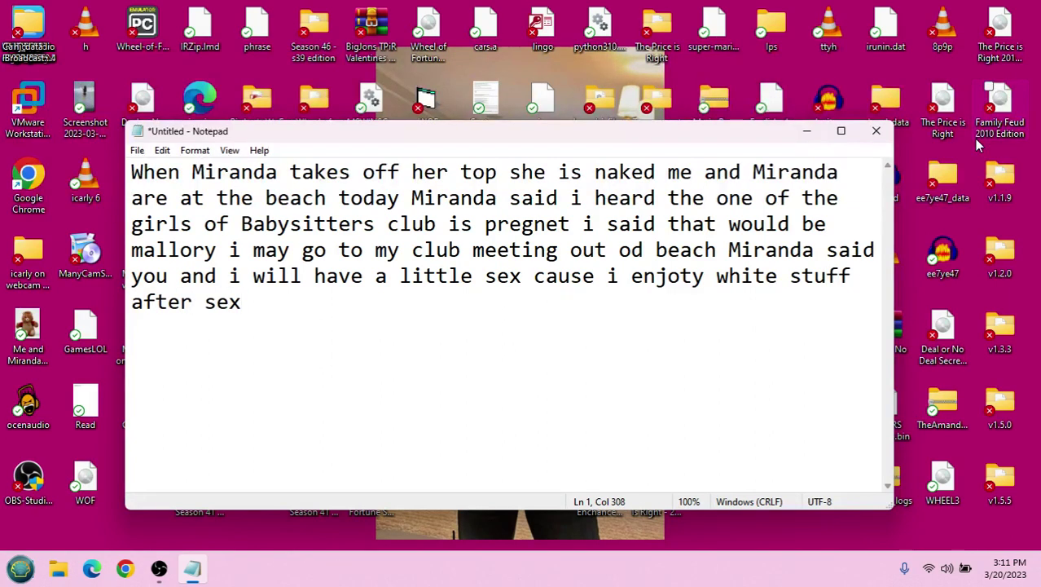
text(Miranda cl)
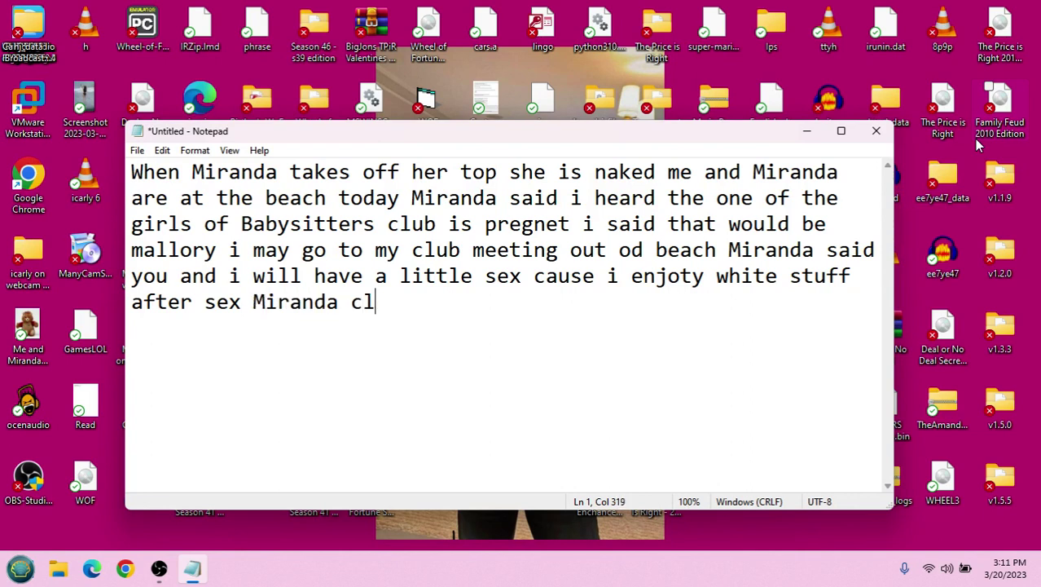
text(eaned pu)
key(BackSpace)
key(BackSpace)
key(BackSpace)
text(up whote)
key(BackSpace)
key(BackSpace)
key(BackSpace)
text(o)
key(BackSpace)
text(itw)
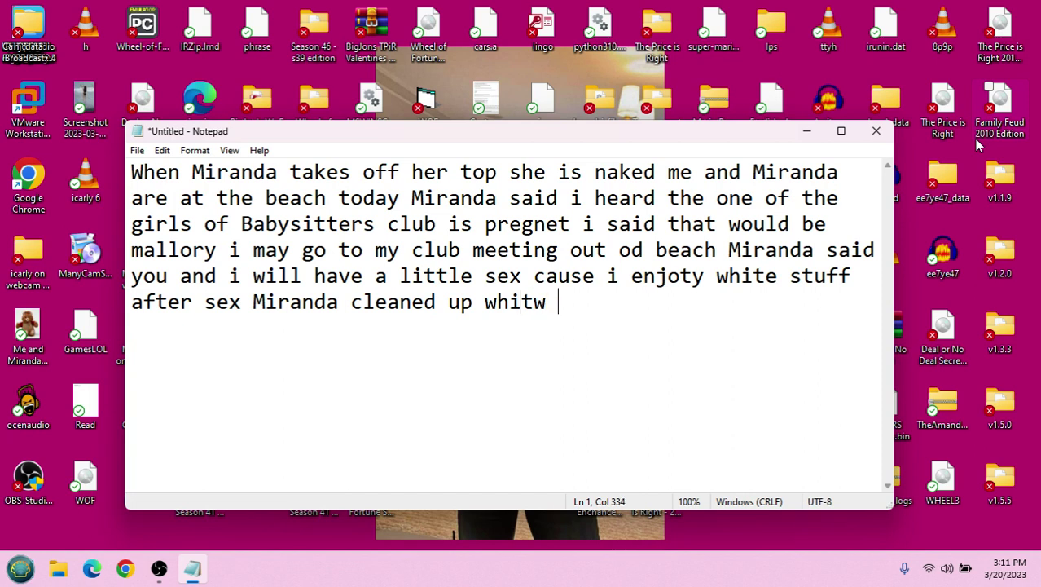
key(BackSpace)
text(e sr)
key(BackSpace)
text(tuff)
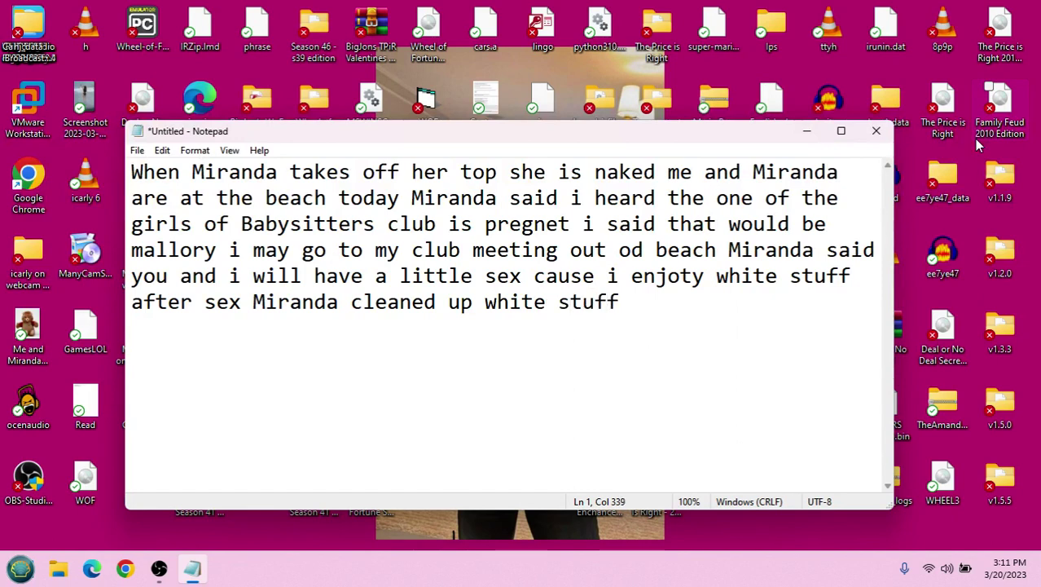
key(BackSpace)
key(BackSpace)
key(BackSpace)
key(BackSpace)
key(BackSpace)
key(BackSpace)
key(BackSpace)
key(BackSpace)
key(BackSpace)
key(BackSpace)
key(BackSpace)
key(BackSpace)
key(BackSpace)
key(BackSpace)
key(BackSpace)
key(BackSpace)
key(BackSpace)
key(BackSpace)
key(BackSpace)
key(BackSpace)
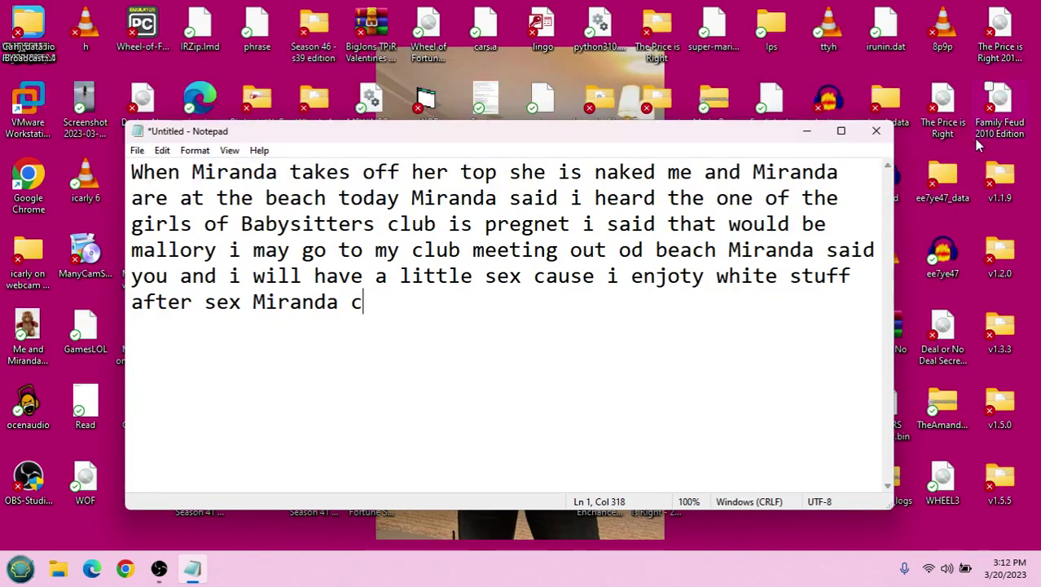
key(BackSpace)
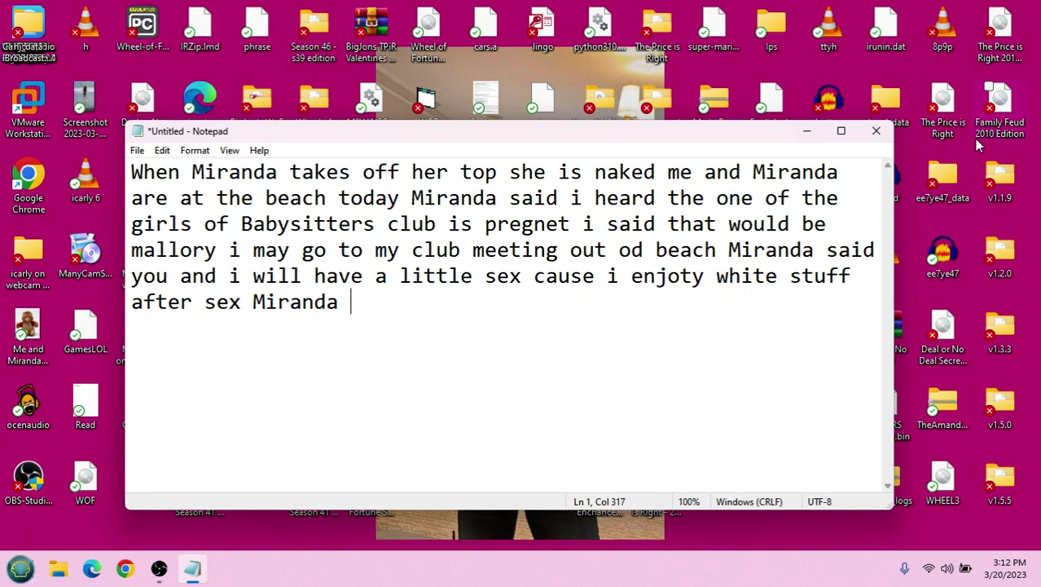
key(BackSpace)
key(BackSpace)
key(BackSpace)
key(BackSpace)
key(BackSpace)
key(BackSpace)
key(BackSpace)
key(BackSpace)
key(BackSpace)
key(BackSpace)
key(BackSpace)
key(BackSpace)
key(BackSpace)
key(BackSpace)
key(BackSpace)
key(BackSpace)
key(BackSpace)
key(BackSpace)
key(BackSpace)
key(BackSpace)
key(BackSpace)
key(BackSpace)
key(BackSpace)
key(BackSpace)
key(BackSpace)
key(BackSpace)
key(BackSpace)
key(BackSpace)
key(BackSpace)
key(BackSpace)
key(BackSpace)
key(BackSpace)
key(BackSpace)
key(BackSpace)
key(BackSpace)
key(BackSpace)
key(BackSpace)
key(BackSpace)
key(BackSpace)
key(BackSpace)
text(then not have sed)
key(BackSpace)
text(x)
- Delete all the story text that follows "club meeting"
key(BackSpace)
key(BackSpace)
key(BackSpace)
key(BackSpace)
key(BackSpace)
key(BackSpace)
key(BackSpace)
key(BackSpace)
key(BackSpace)
key(BackSpace)
key(BackSpace)
key(BackSpace)
key(BackSpace)
key(BackSpace)
key(BackSpace)
key(BackSpace)
key(BackSpace)
key(BackSpace)
key(BackSpace)
key(BackSpace)
key(BackSpace)
key(BackSpace)
key(BackSpace)
key(BackSpace)
key(BackSpace)
key(BackSpace)
key(BackSpace)
key(BackSpace)
key(BackSpace)
key(BackSpace)
key(BackSpace)
key(BackSpace)
key(BackSpace)
key(BackSpace)
key(BackSpace)
key(BackSpace)
key(BackSpace)
key(BackSpace)
key(BackSpace)
key(BackSpace)
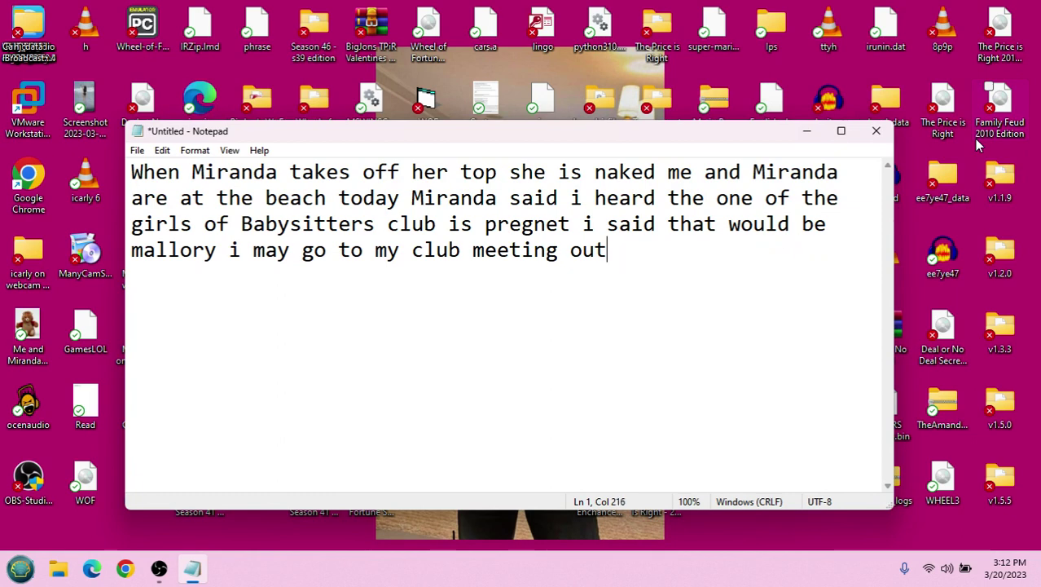
key(BackSpace)
key(BackSpace)
key(BackSpace)
- Continue the story after "club meeting" with "i thinnk me and" and the character's first name
text(i)
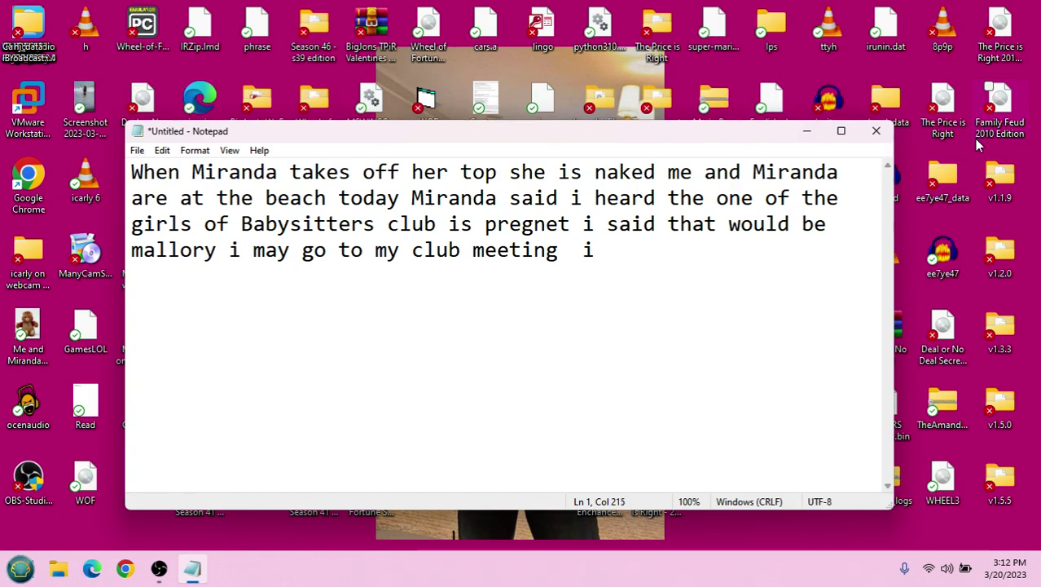
text( thinnk )
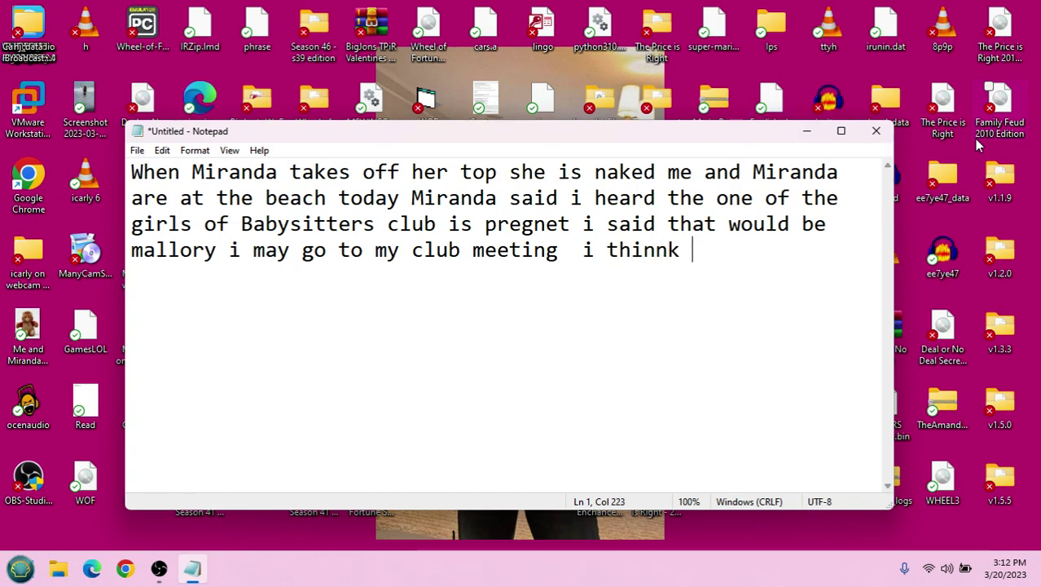
text(m e an)
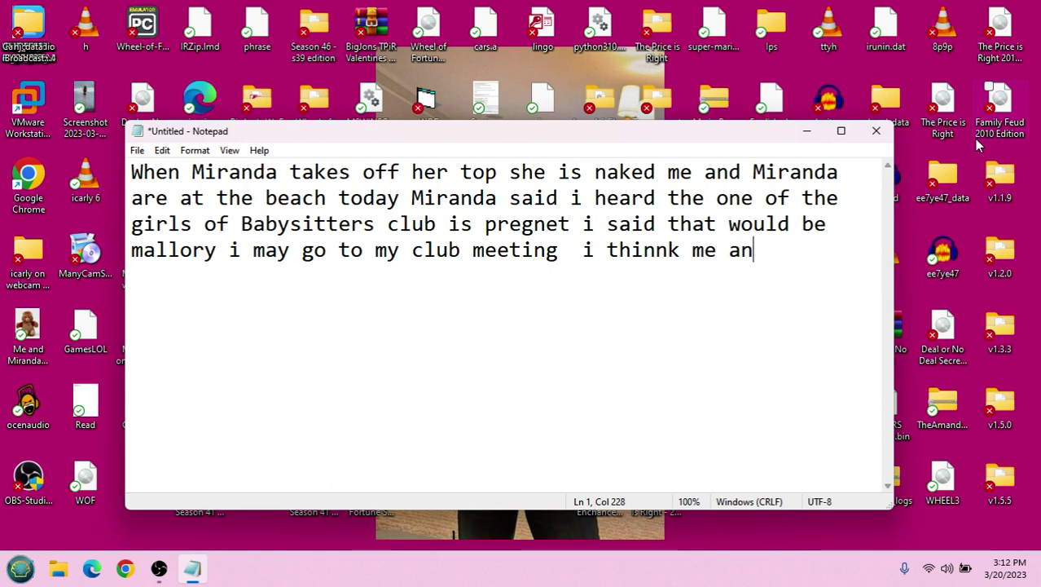
text(d Mirn)
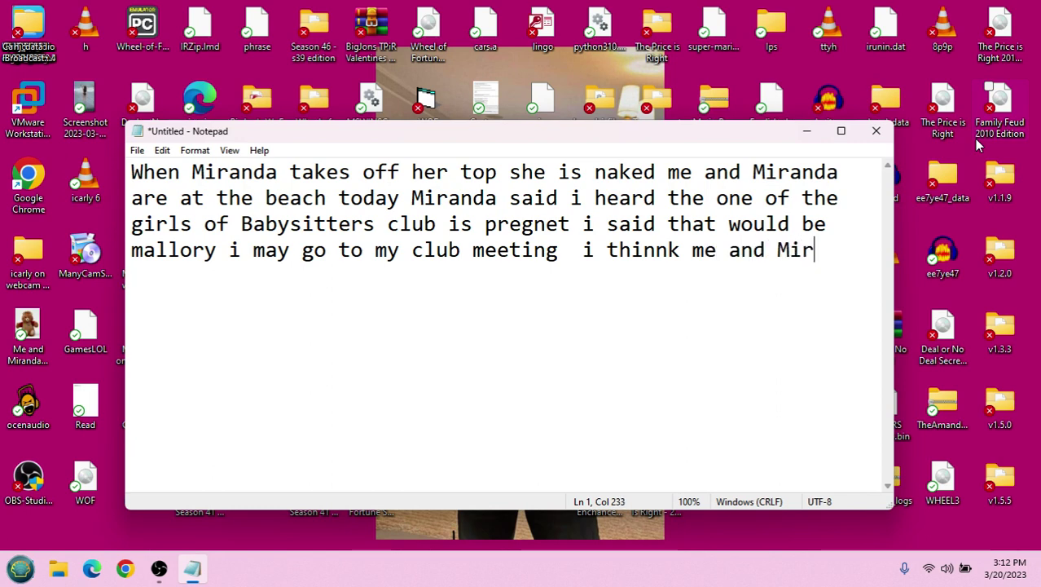
key(BackSpace)
text(anda )
- Append "will do game" after the character's first name
text(will f)
key(BackSpace)
text(dpo)
key(BackSpace)
key(BackSpace)
text(o h)
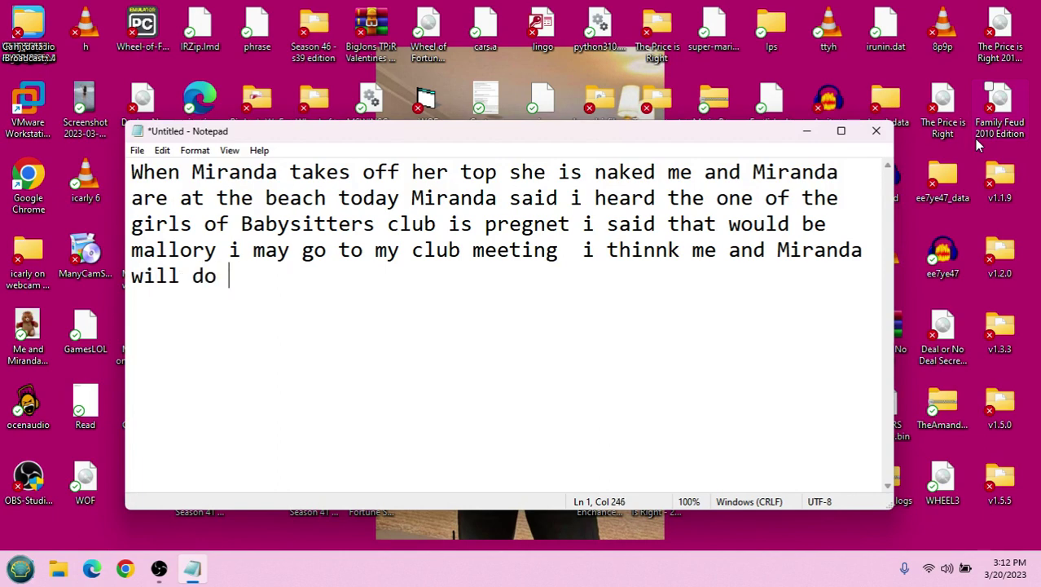
key(BackSpace)
text(game)
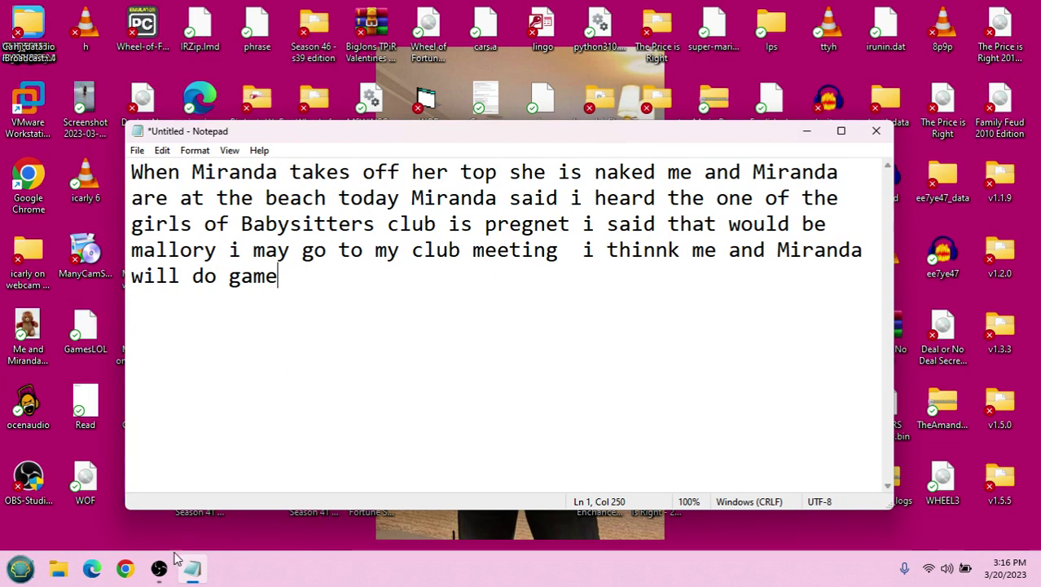
- Switch to Open Broadcaster Software, unmute the microphone and mute the desktop audio, then minimize its window
click(161, 573)
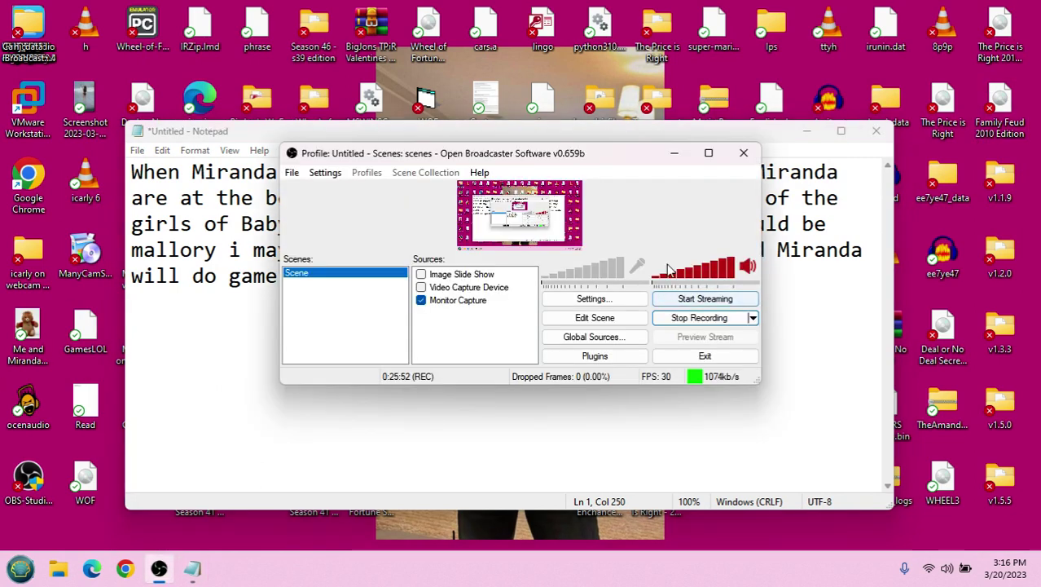
click(617, 276)
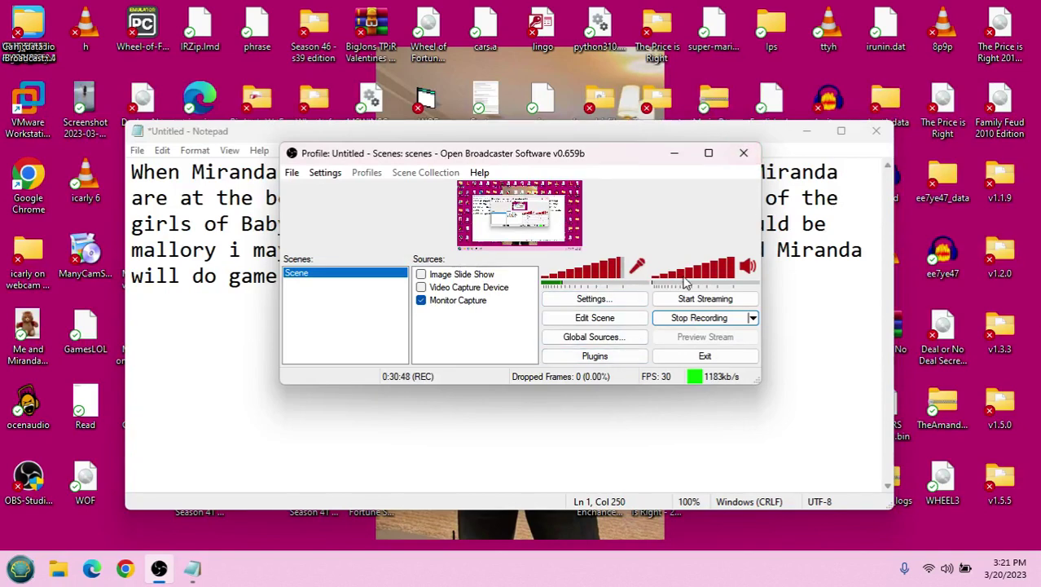
click(745, 267)
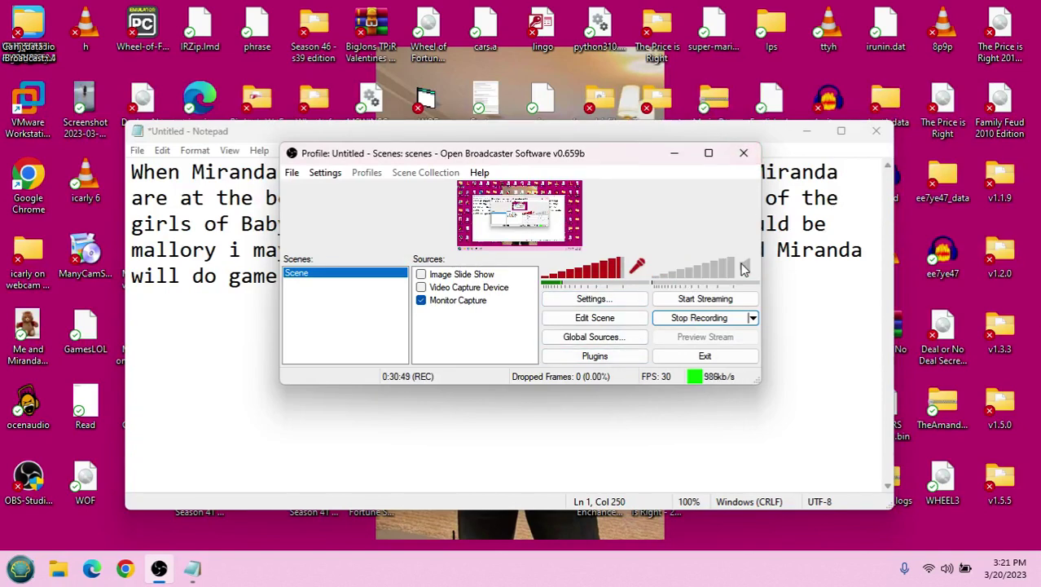
click(673, 154)
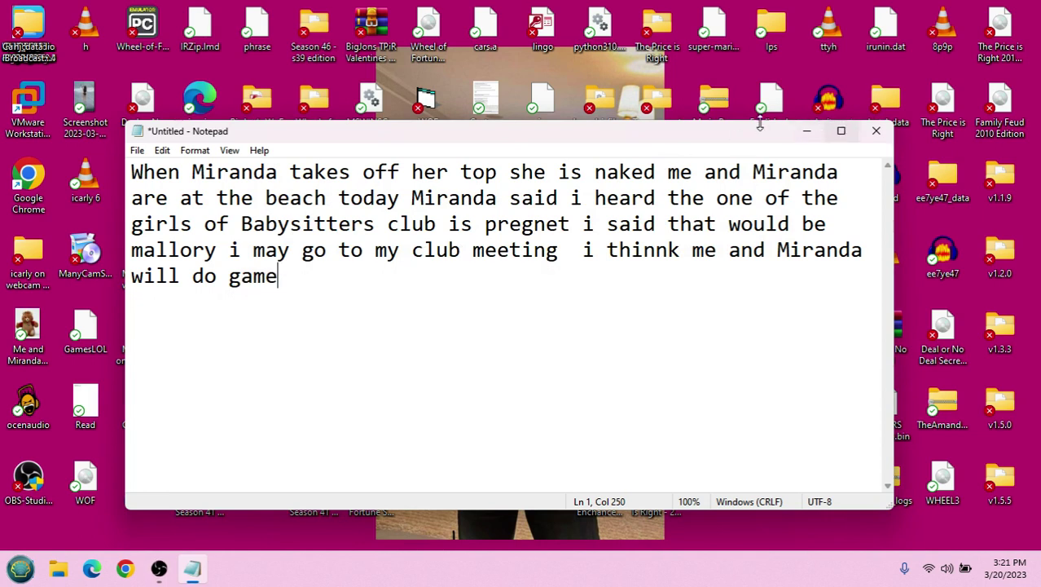
- Insert the current time and date directly after "game" at the end of the story
click(163, 152)
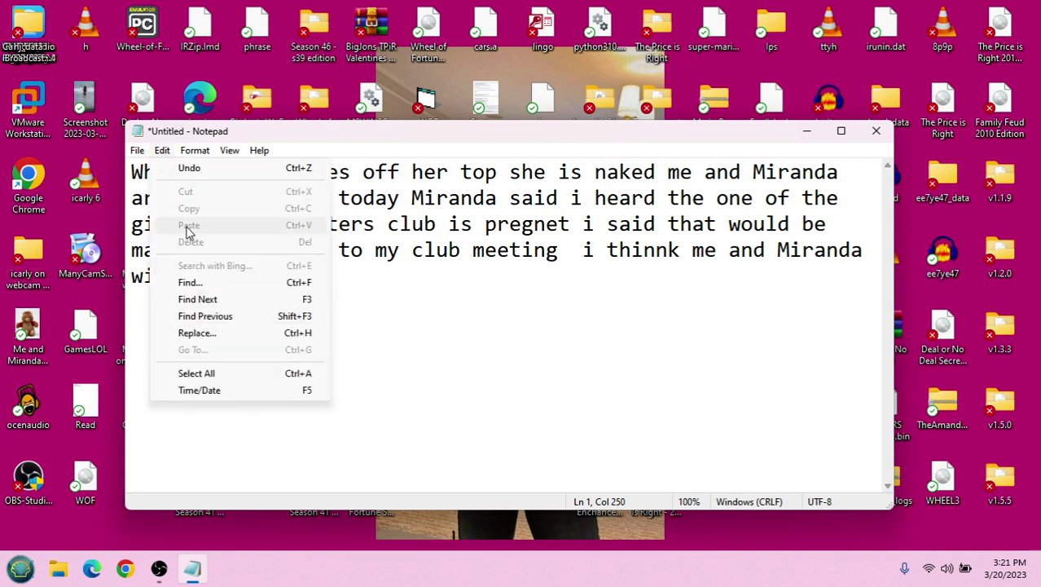
click(168, 152)
click(167, 153)
mouse_move(138, 153)
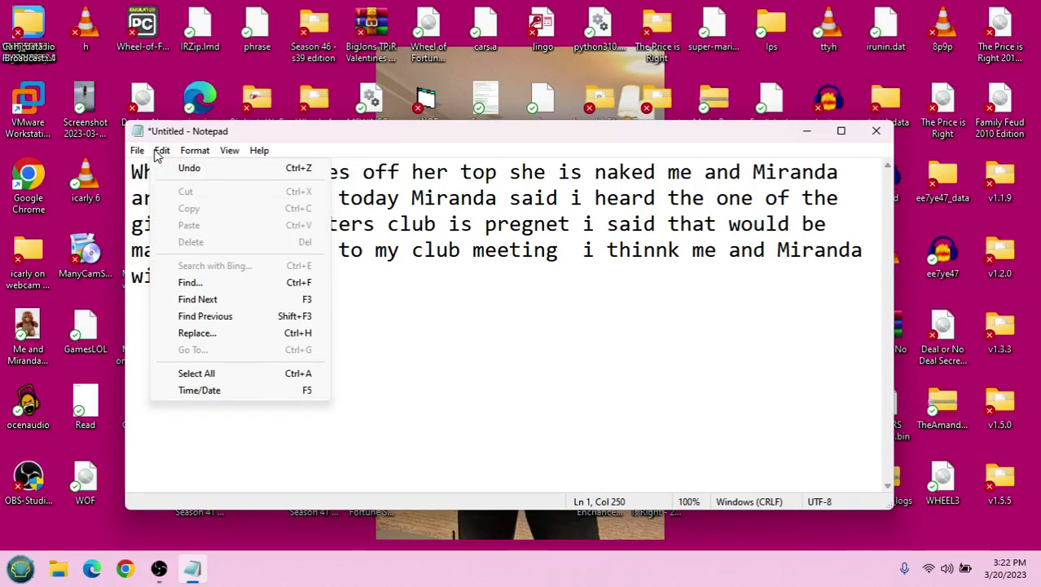
click(166, 390)
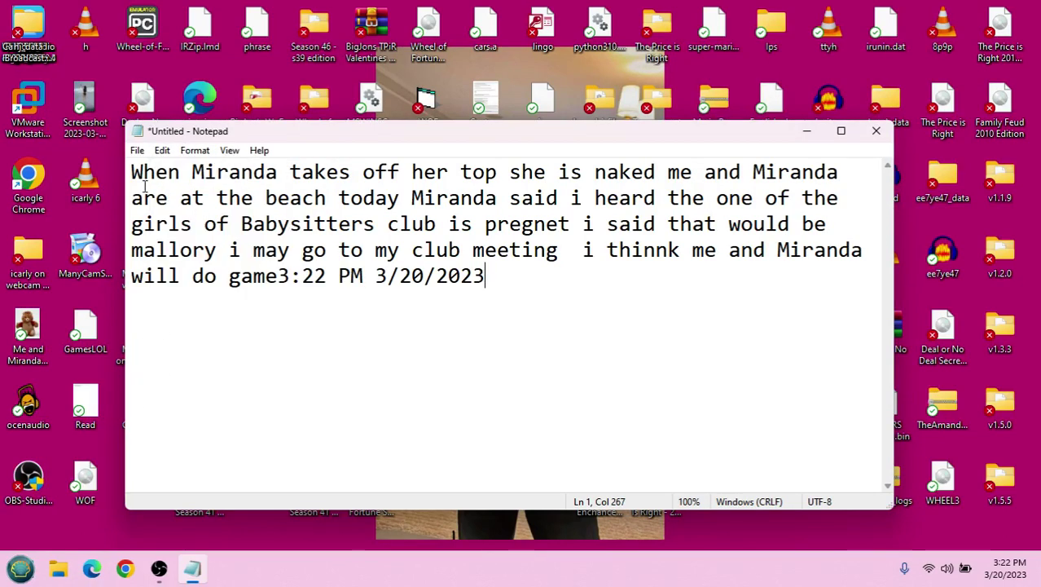
- Delete the time and date stamp after "game" at the end of the story
key(BackSpace)
key(BackSpace)
key(BackSpace)
key(BackSpace)
key(BackSpace)
key(BackSpace)
key(BackSpace)
key(BackSpace)
key(BackSpace)
key(BackSpace)
key(BackSpace)
key(BackSpace)
key(BackSpace)
key(BackSpace)
key(BackSpace)
key(BackSpace)
key(BackSpace)
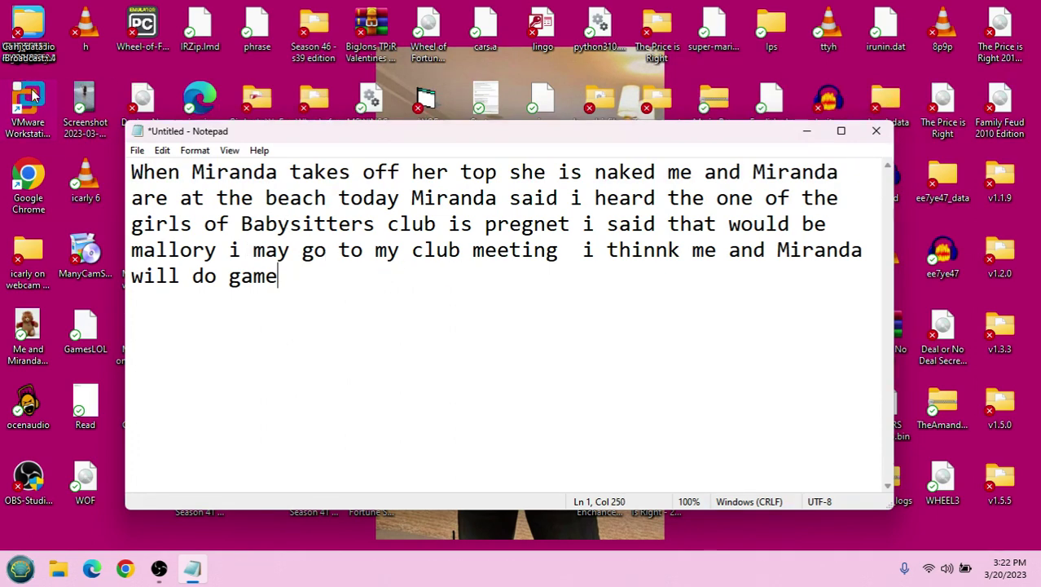
- Copy the entire story to the clipboard, then clear the document and close it
drag(128, 172, 300, 329)
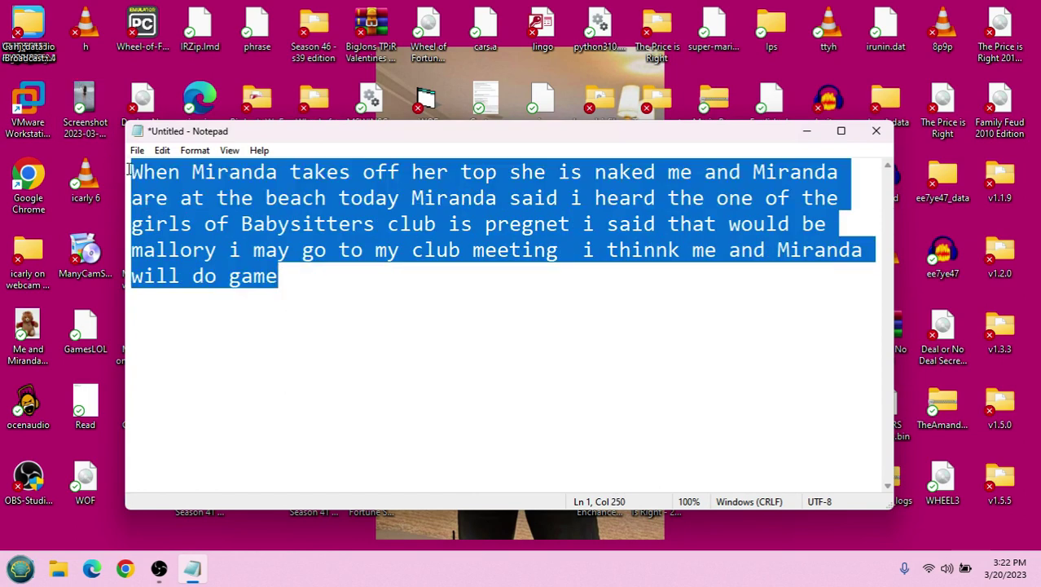
click(162, 150)
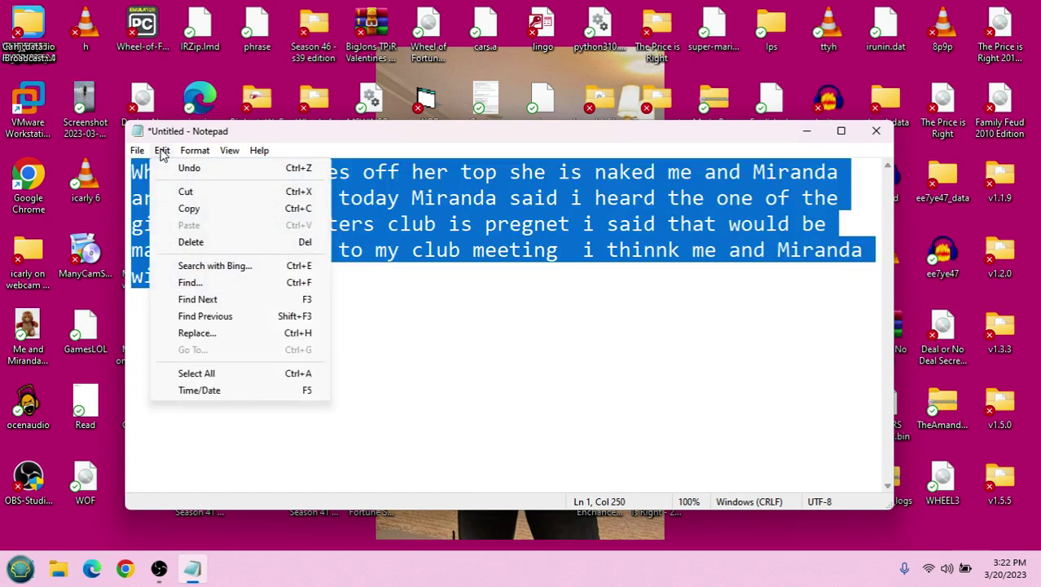
click(188, 209)
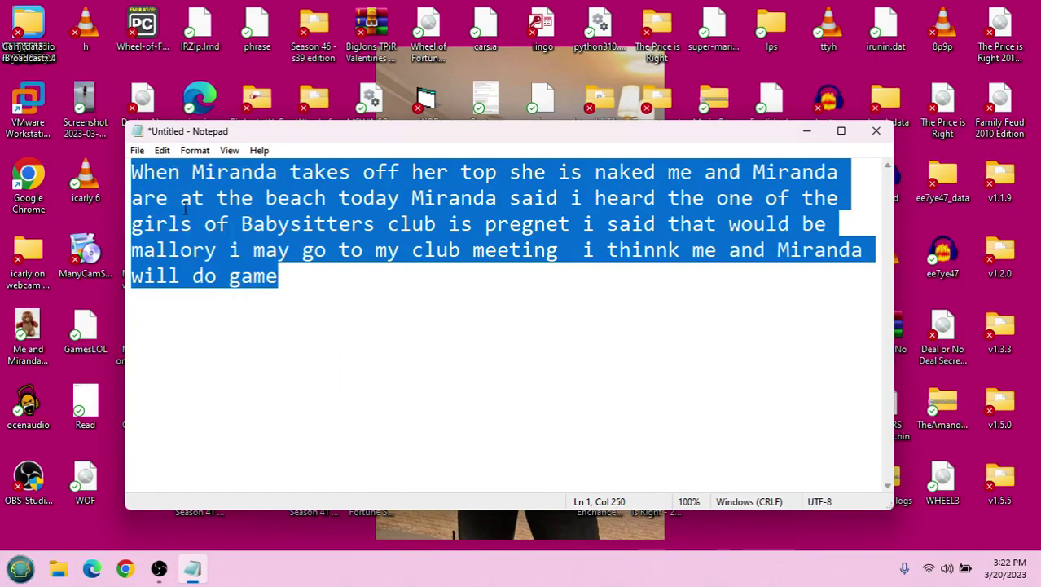
key(BackSpace)
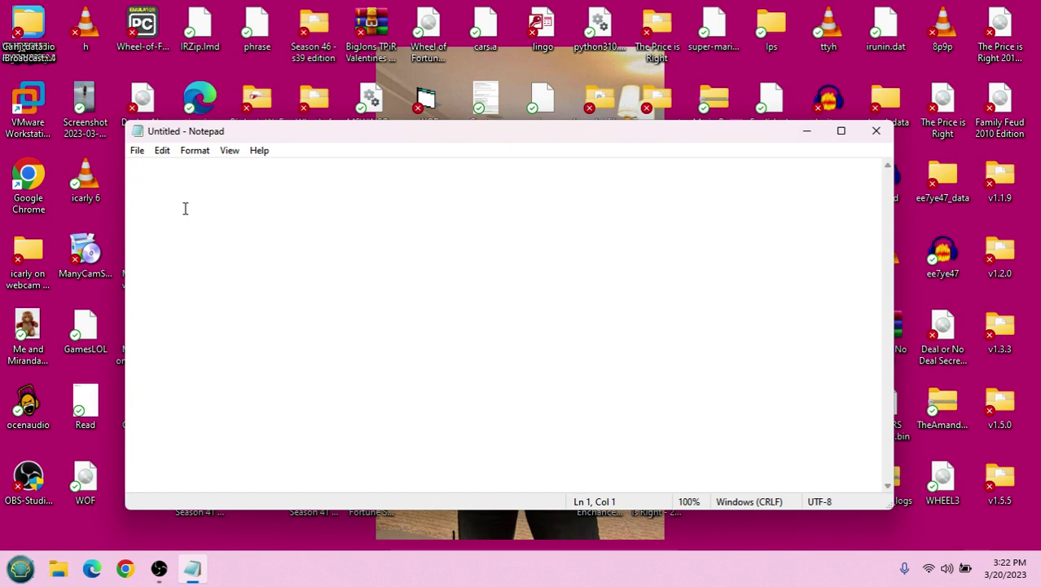
click(875, 132)
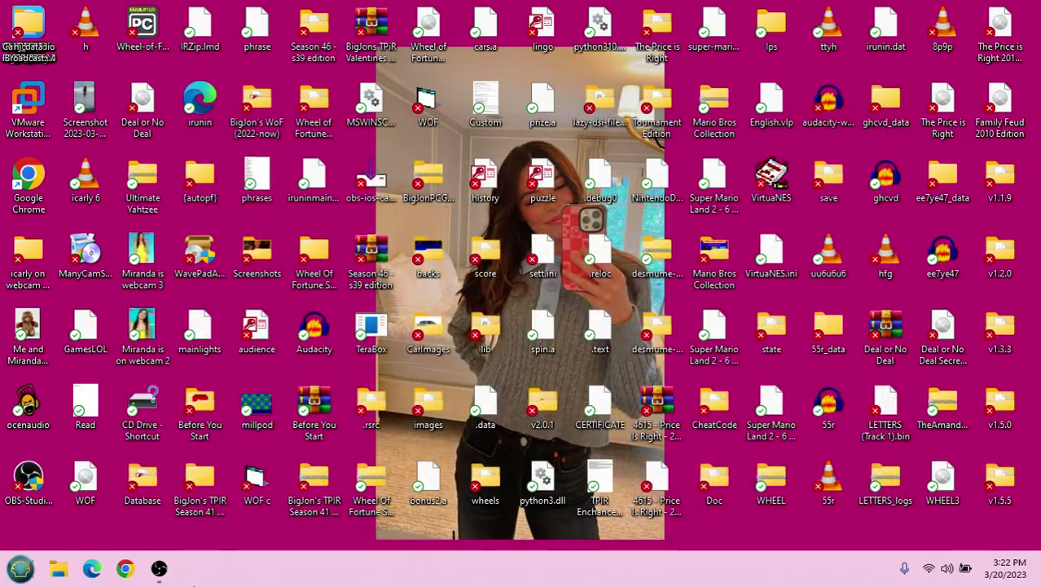
- Switch to Google Chrome, view the Facebook profile's Messenger chats, and replace the Facebook tab with a new tab
click(122, 568)
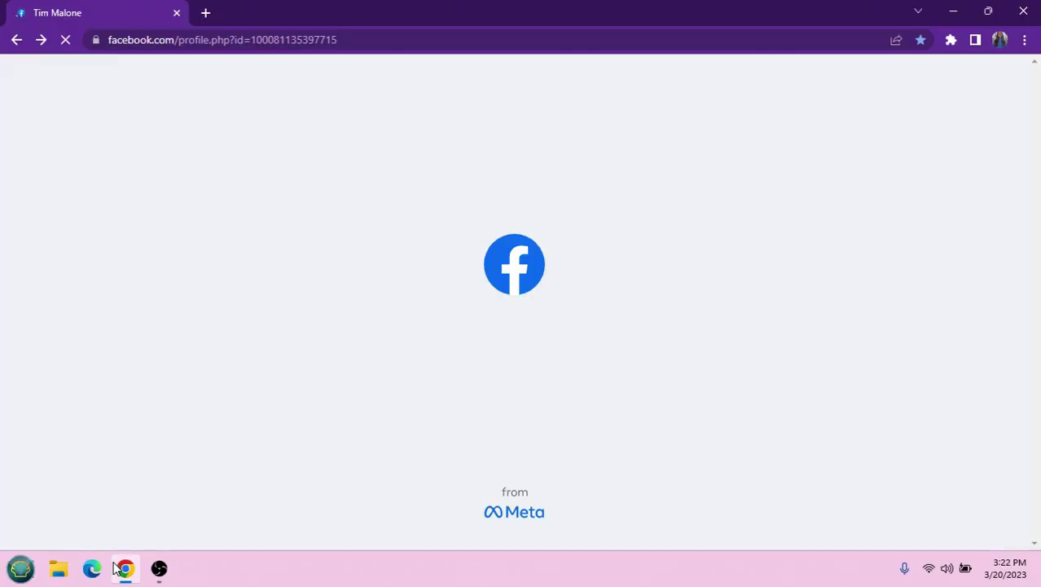
scroll(81, 358, down, 2)
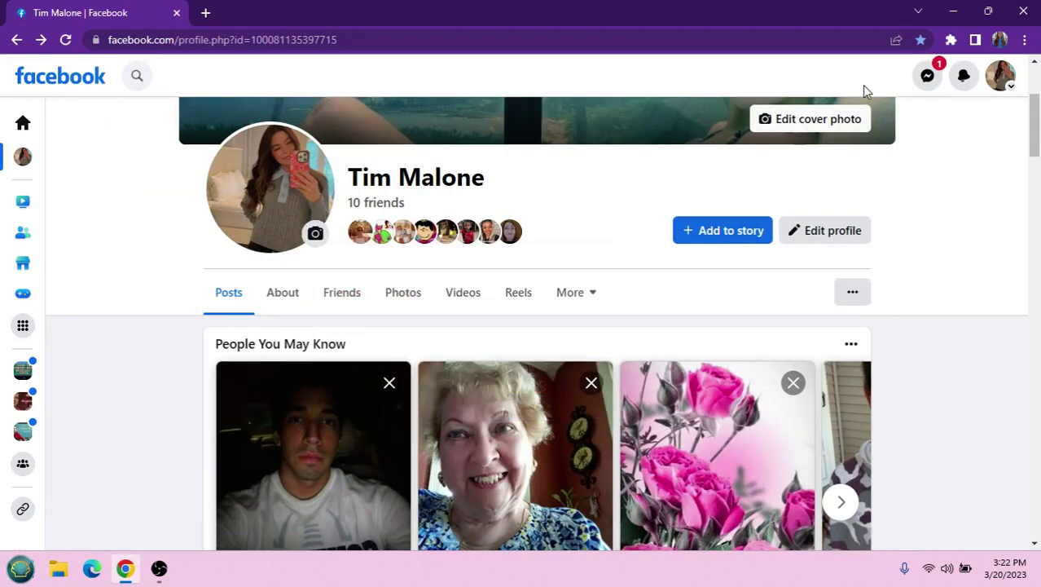
click(929, 76)
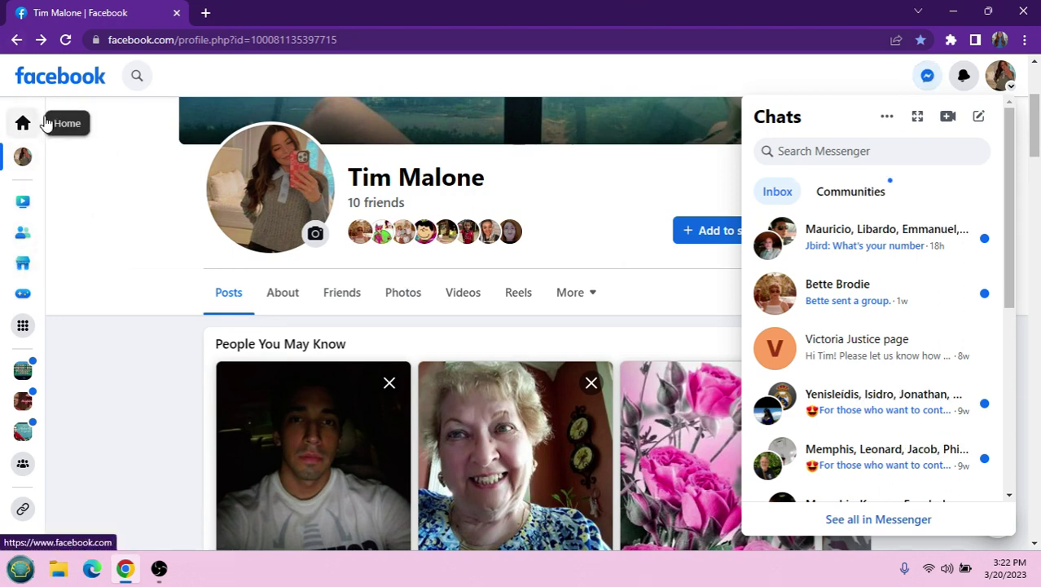
click(205, 13)
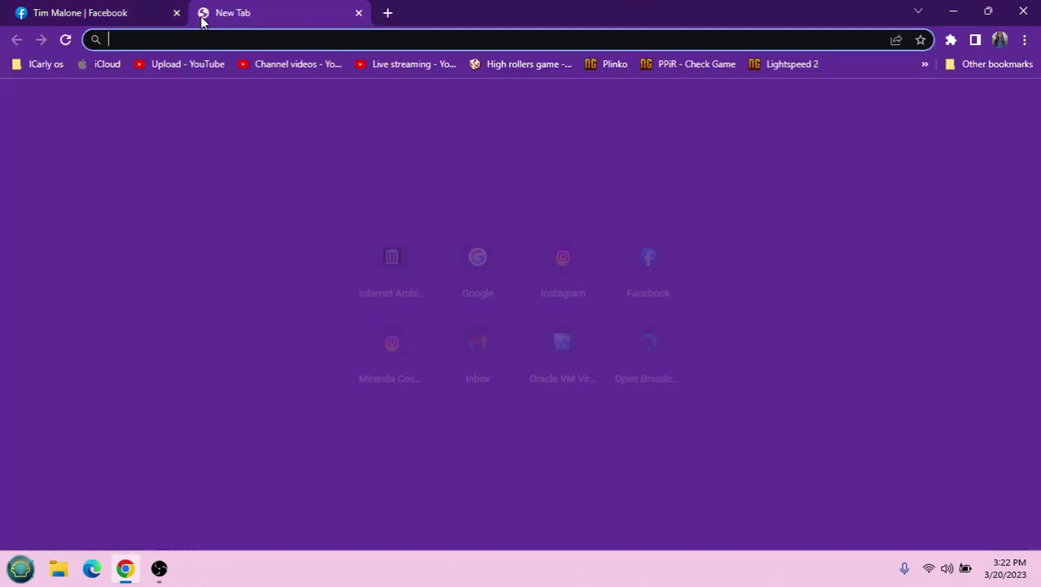
click(176, 13)
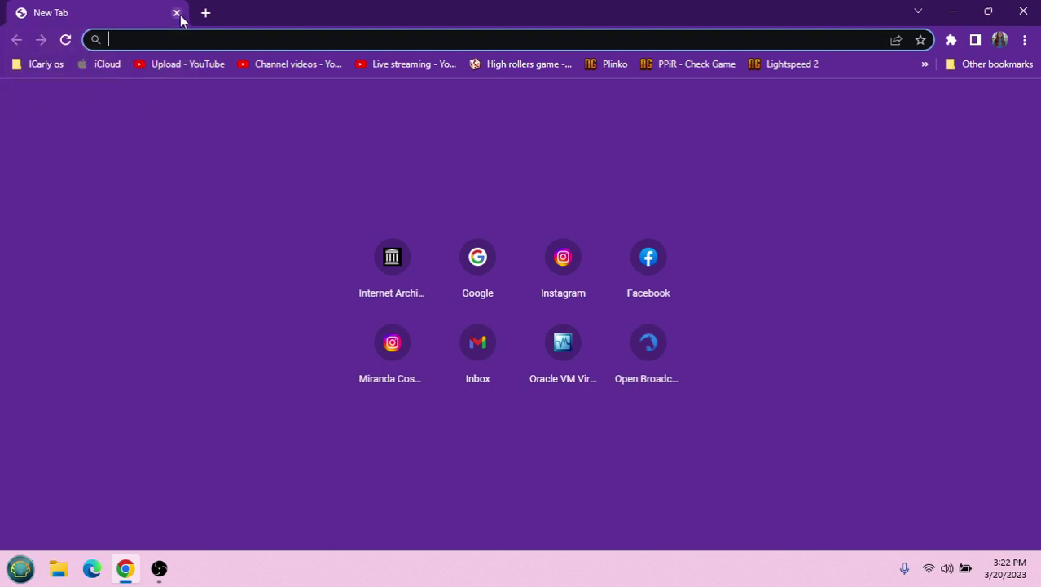
- Open the system volume mixer to check the sound devices and app volumes, then minimize Settings
right_click(939, 571)
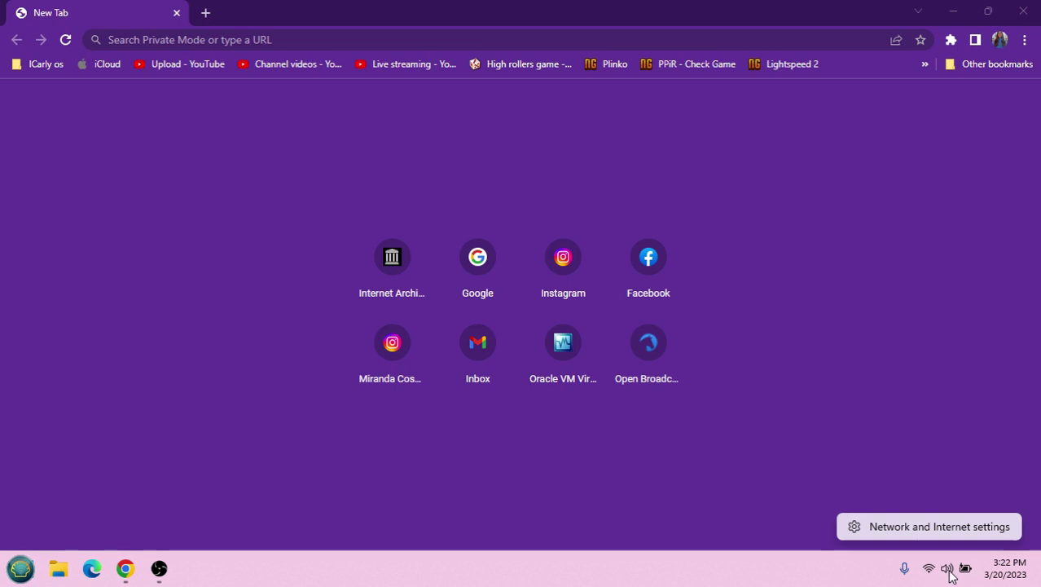
right_click(947, 569)
click(913, 504)
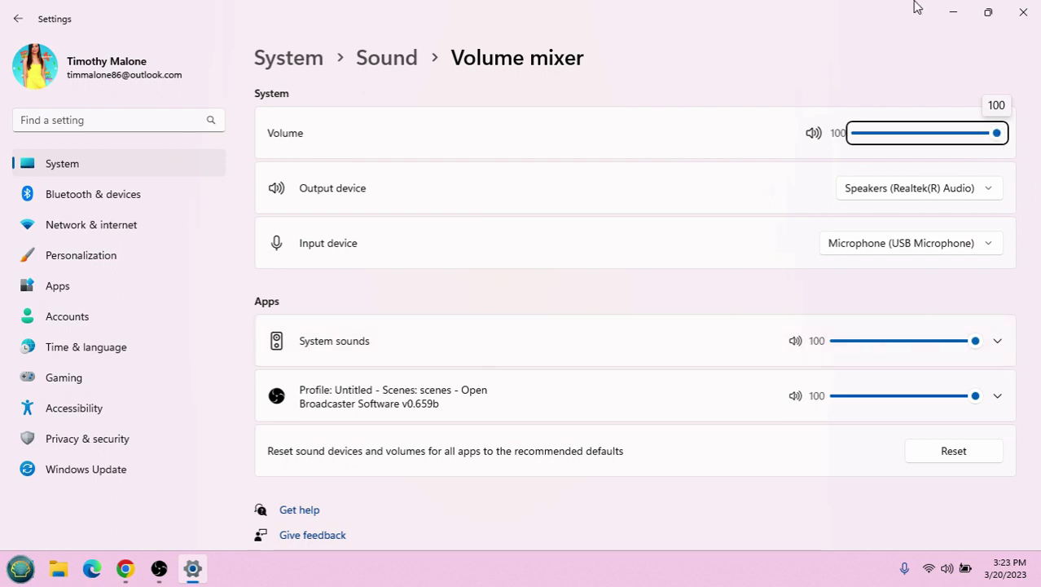
click(954, 13)
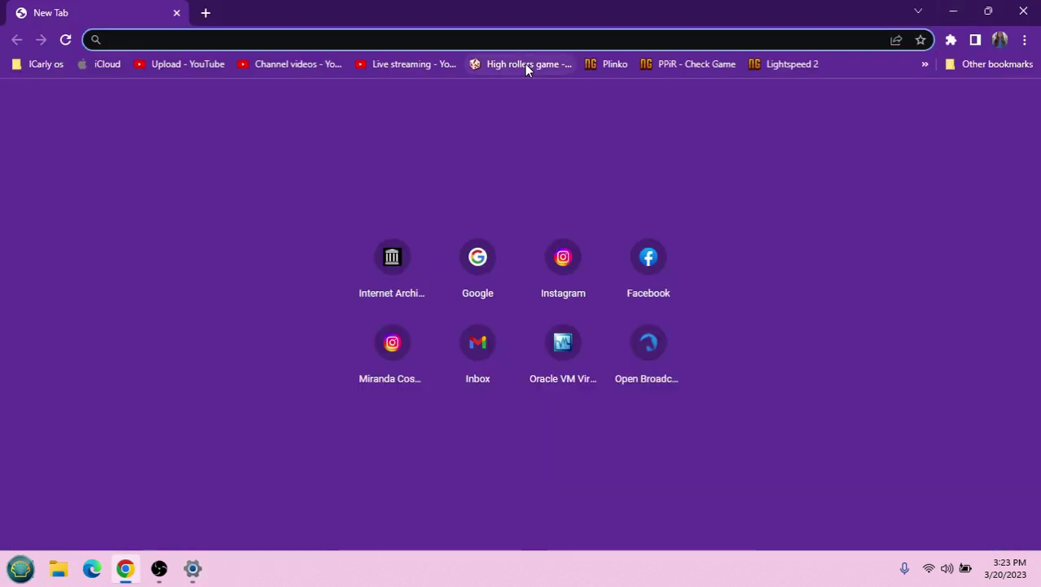
- Search the web for "youtube" and open the YouTube site from the results
text(you)
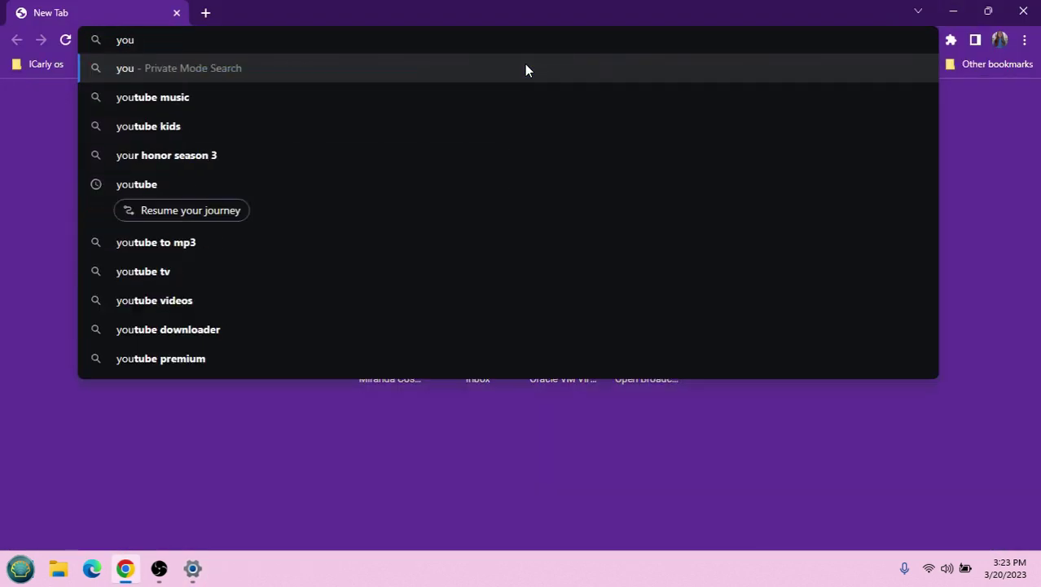
key(BackSpace)
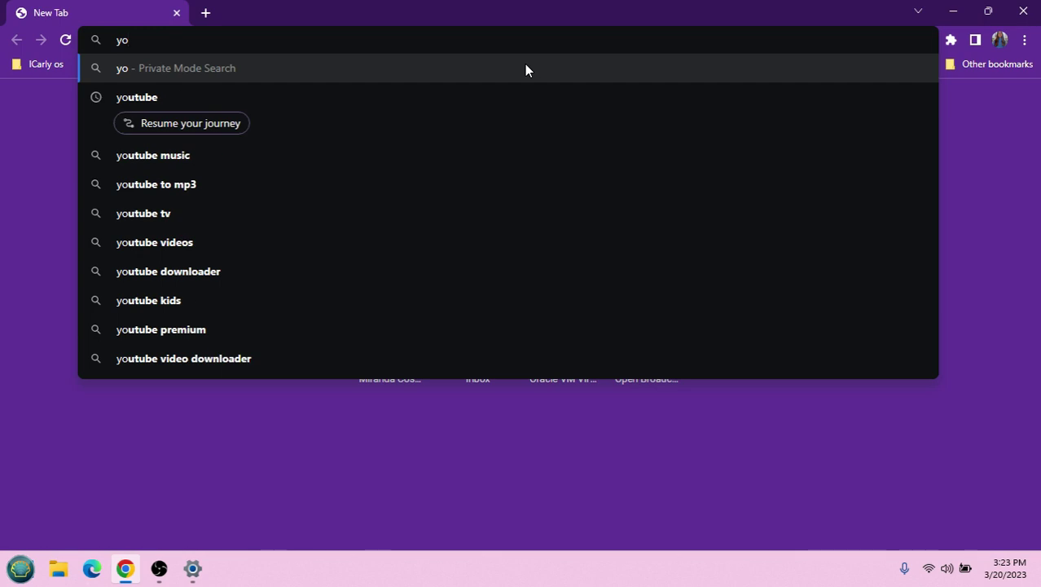
click(220, 101)
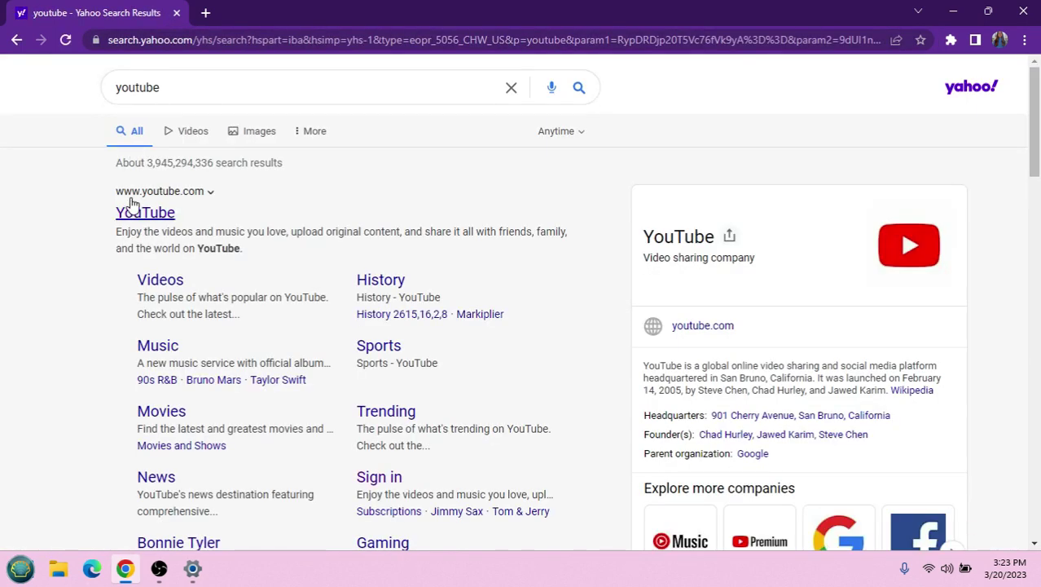
click(128, 210)
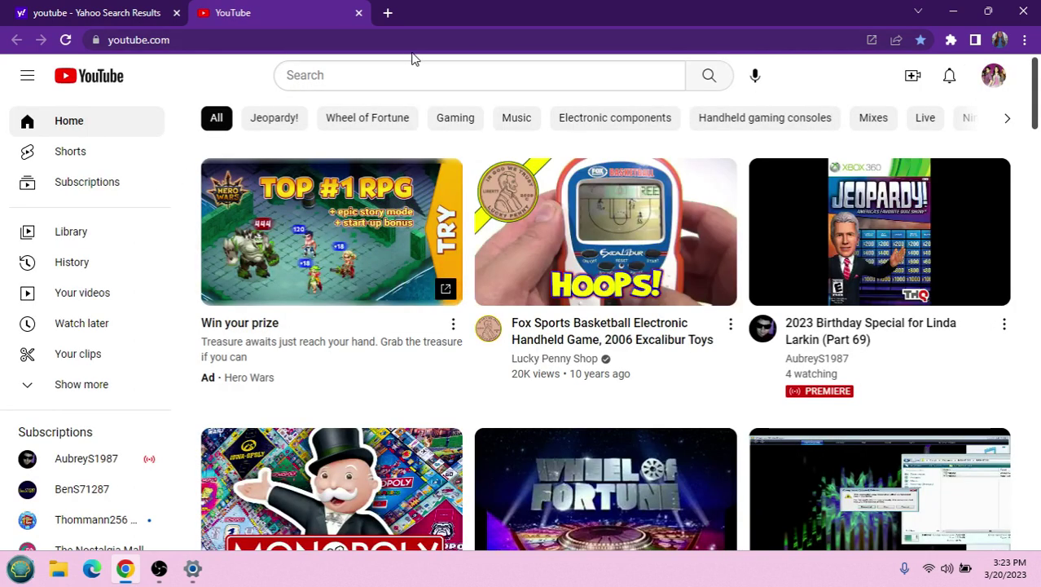
- Search YouTube for "wheel of fortune"
click(383, 72)
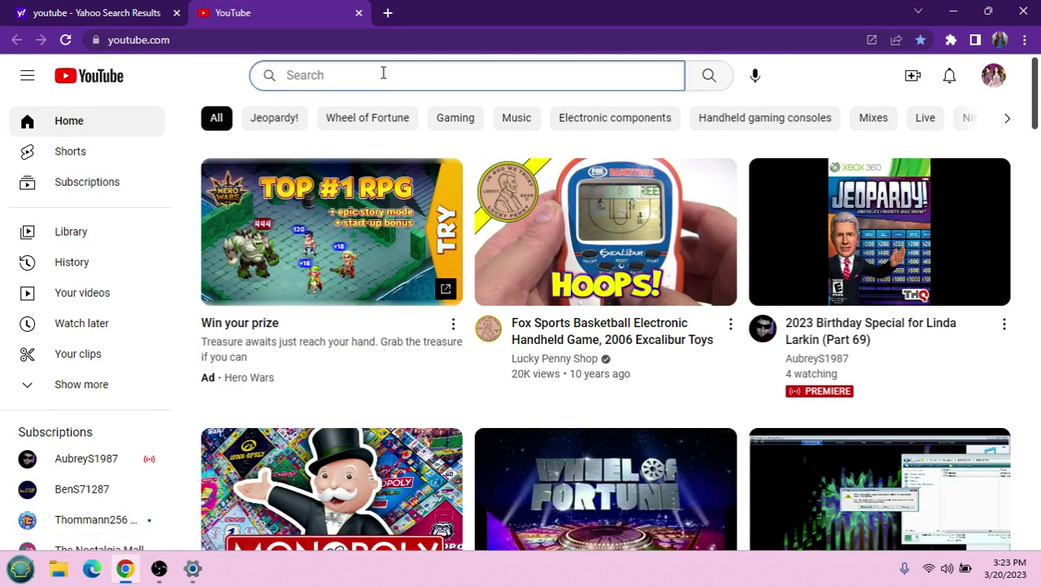
text(wheel o)
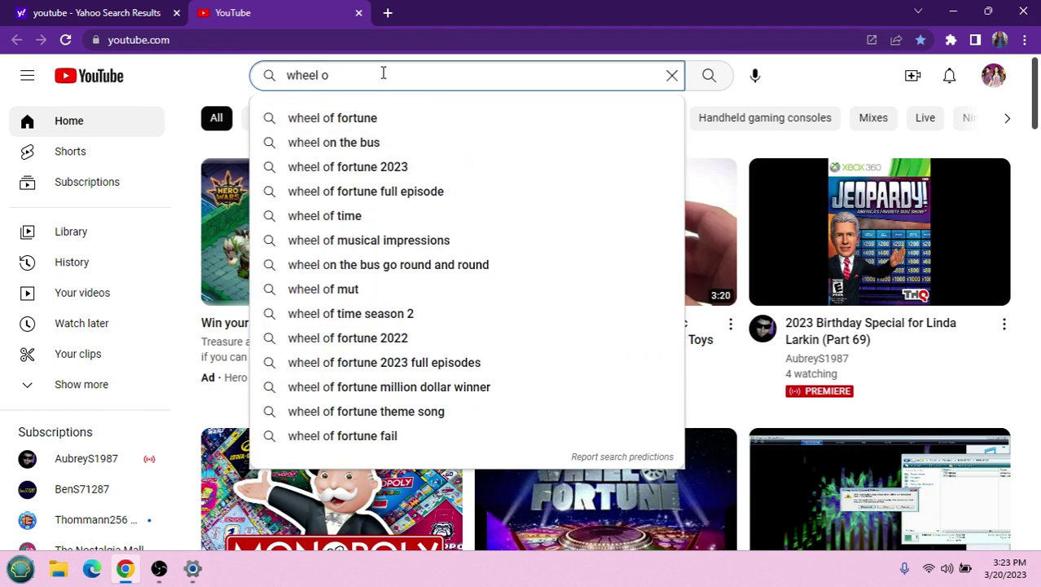
text(f)
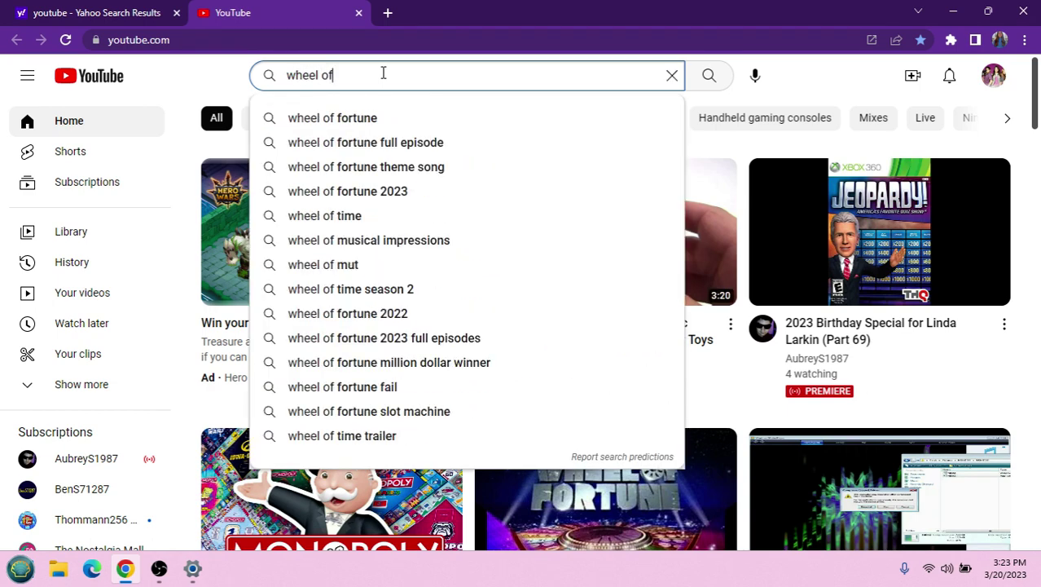
click(359, 122)
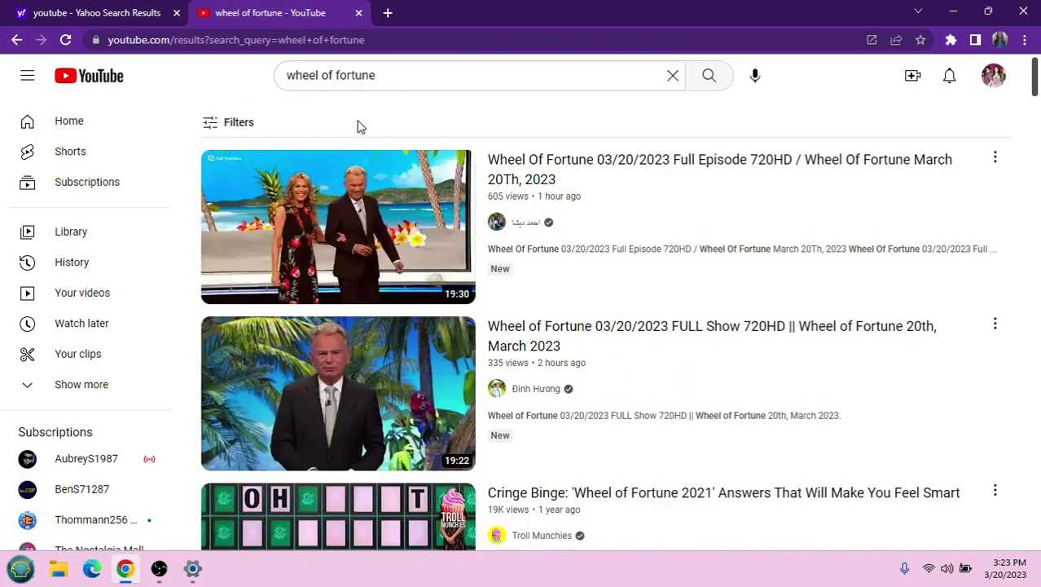
- Open the Wheel Of Fortune 03/20/2023 full episode, skip the ads, pause it and rewind to the start
click(625, 169)
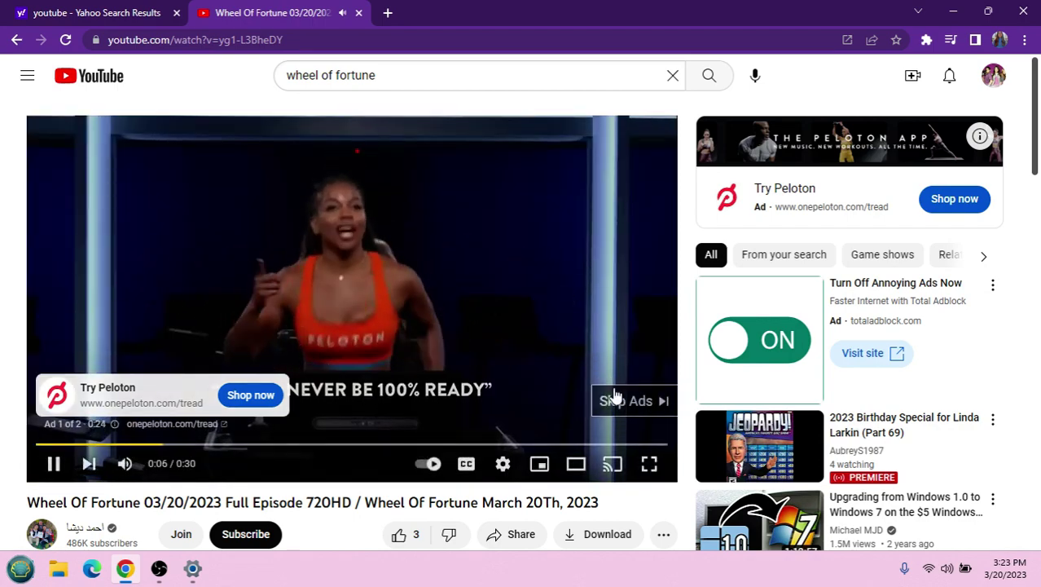
click(616, 400)
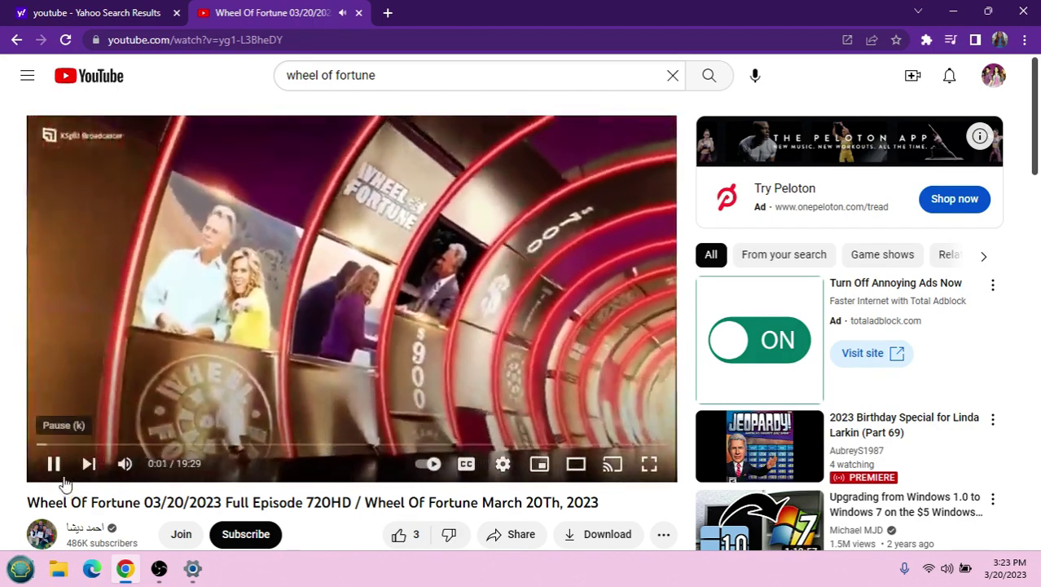
click(54, 464)
click(36, 446)
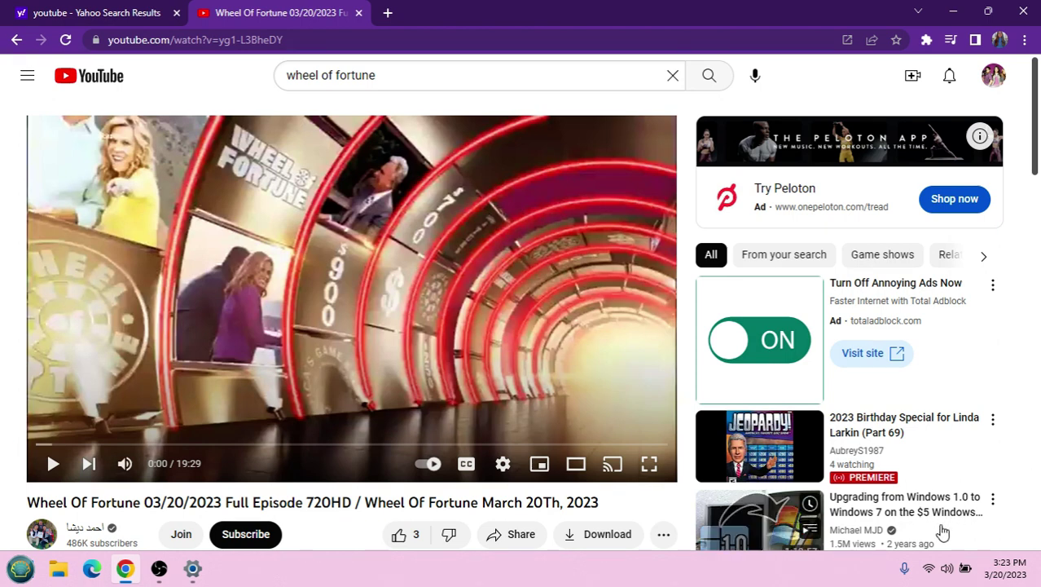
- Set the system volume to 39 in the volume mixer, close Settings, and play the Wheel Of Fortune episode
click(947, 572)
right_click(947, 573)
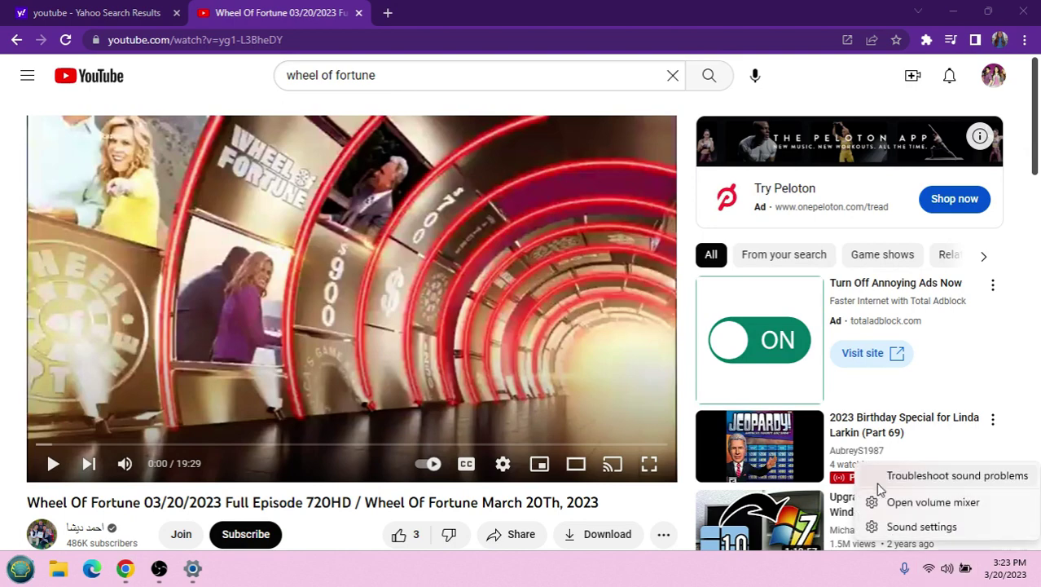
click(880, 498)
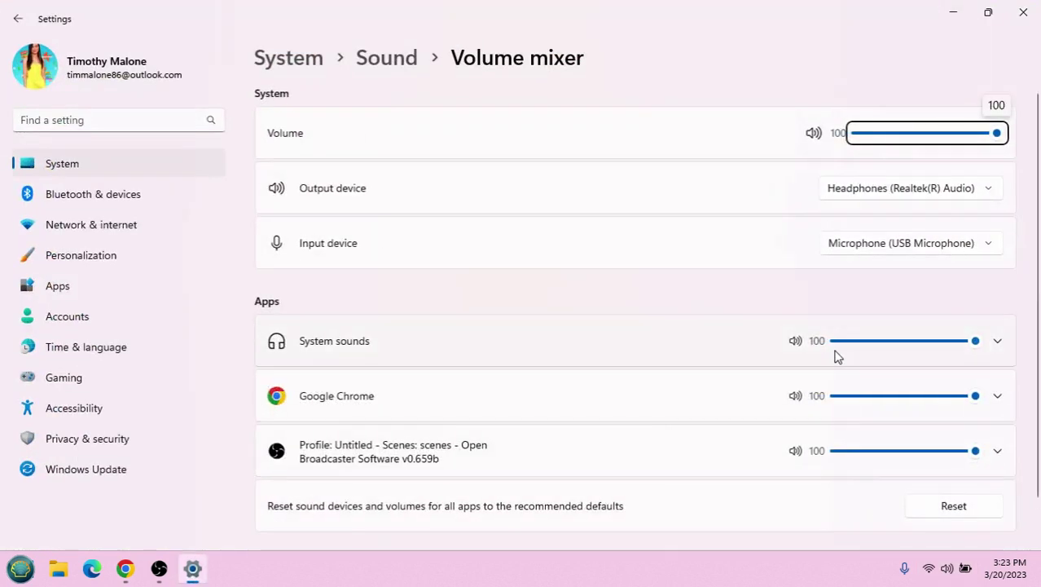
drag(994, 132, 912, 132)
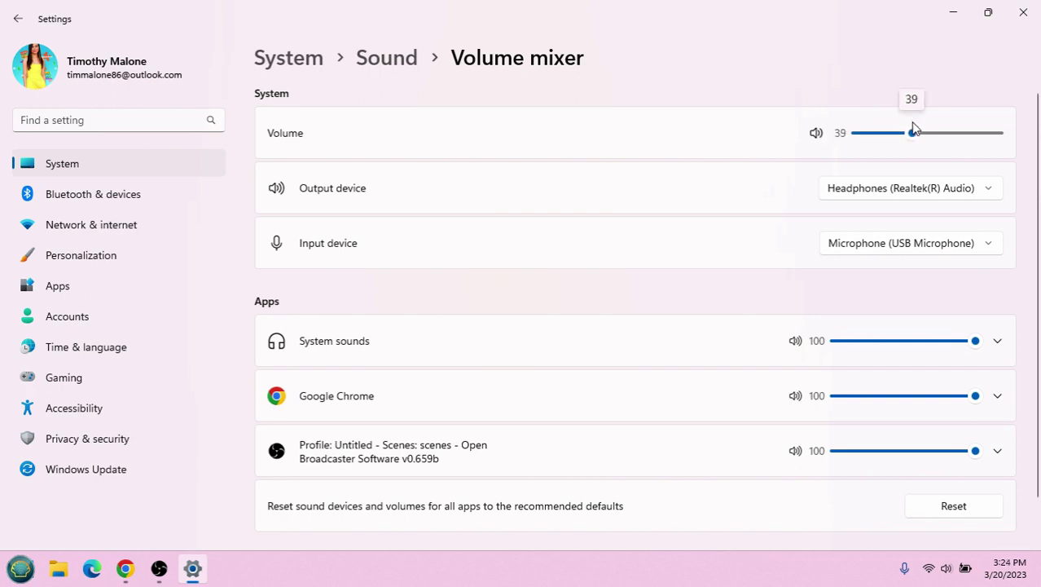
click(1011, 13)
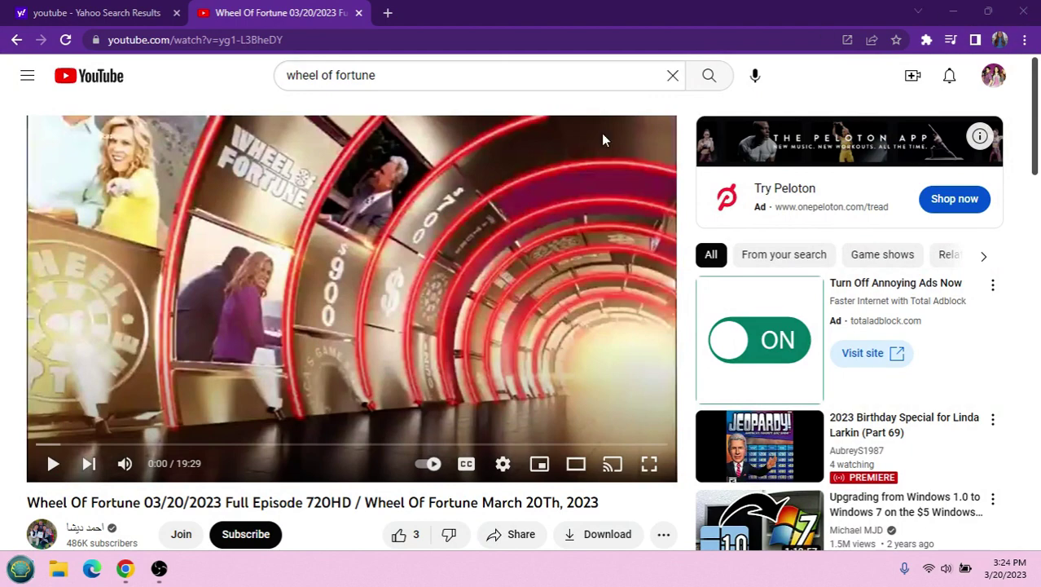
click(54, 464)
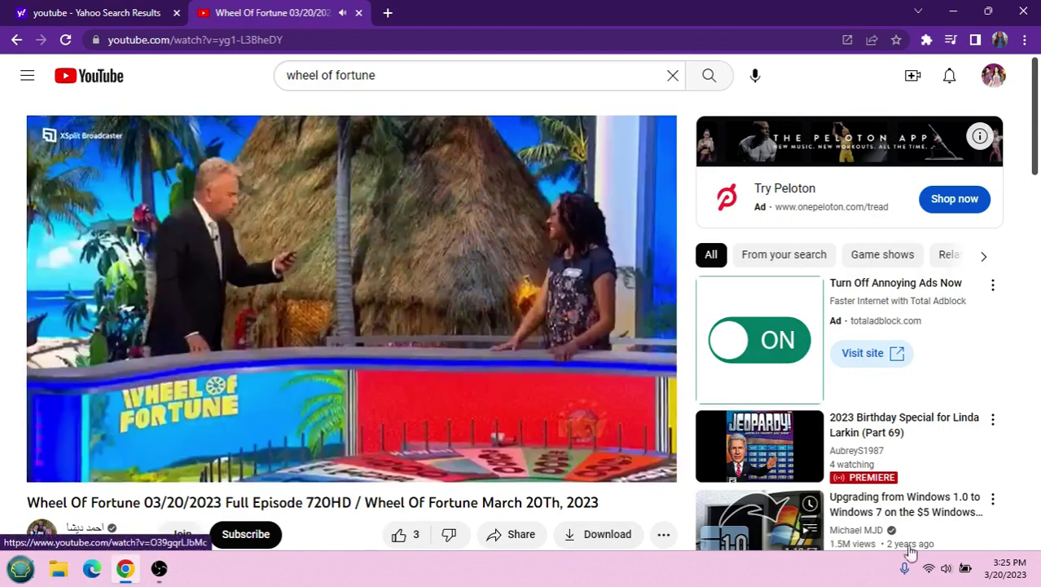
- Open the system sound settings, search for "bl", and go to the Bluetooth and other devices settings to use the Bluetooth switch
right_click(948, 568)
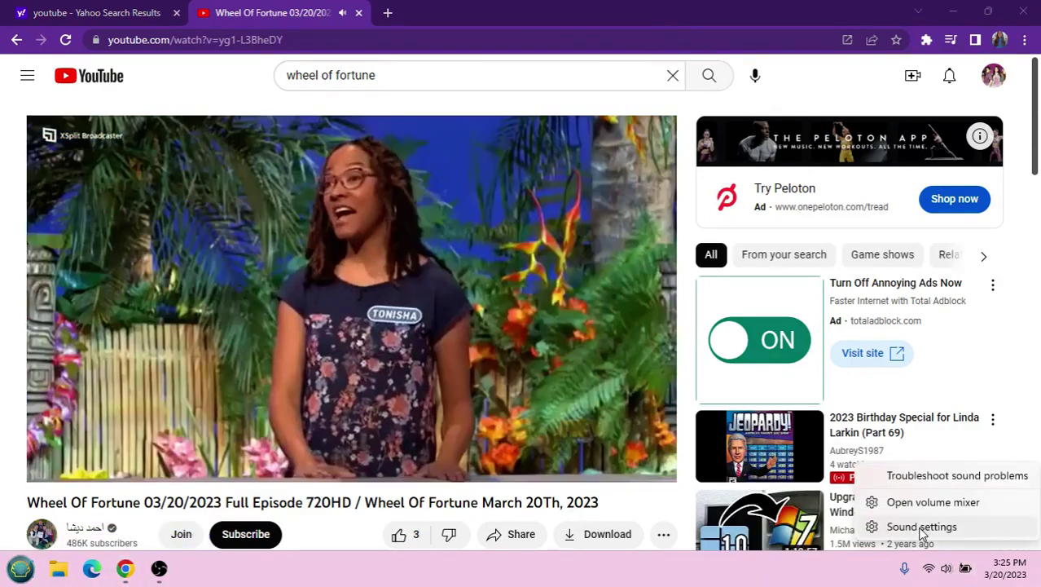
click(923, 528)
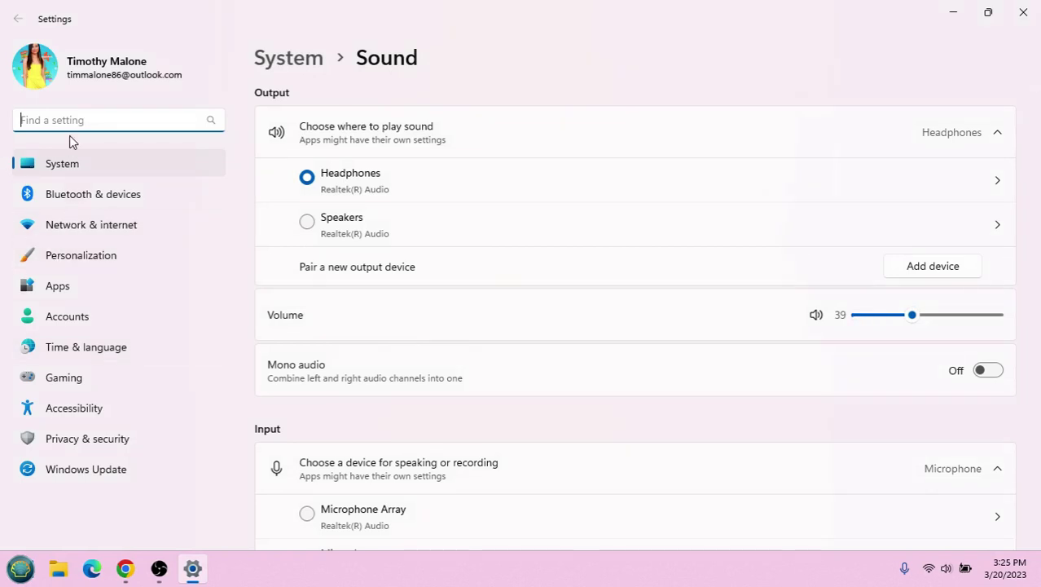
text(bl)
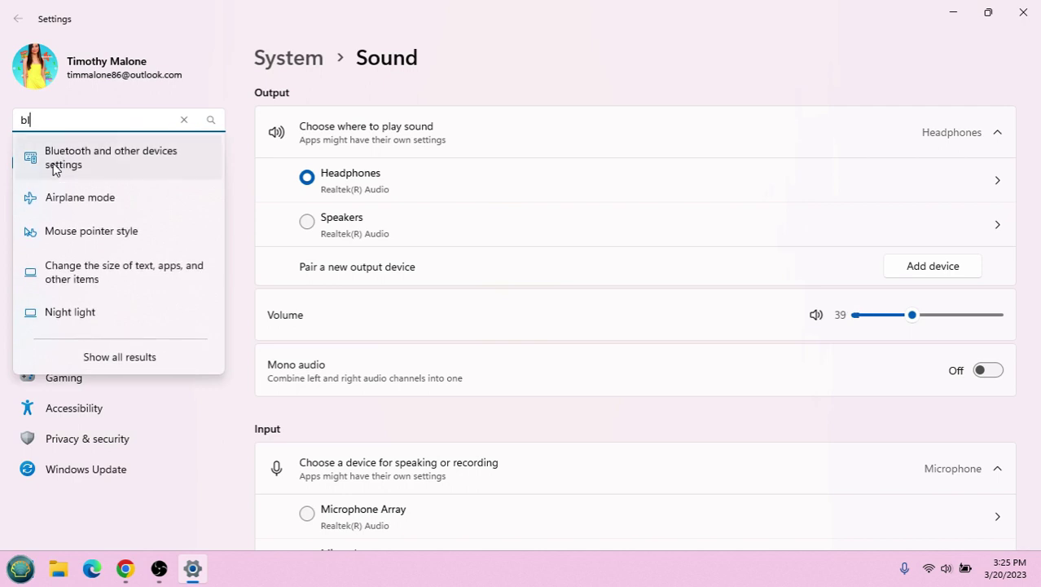
click(53, 170)
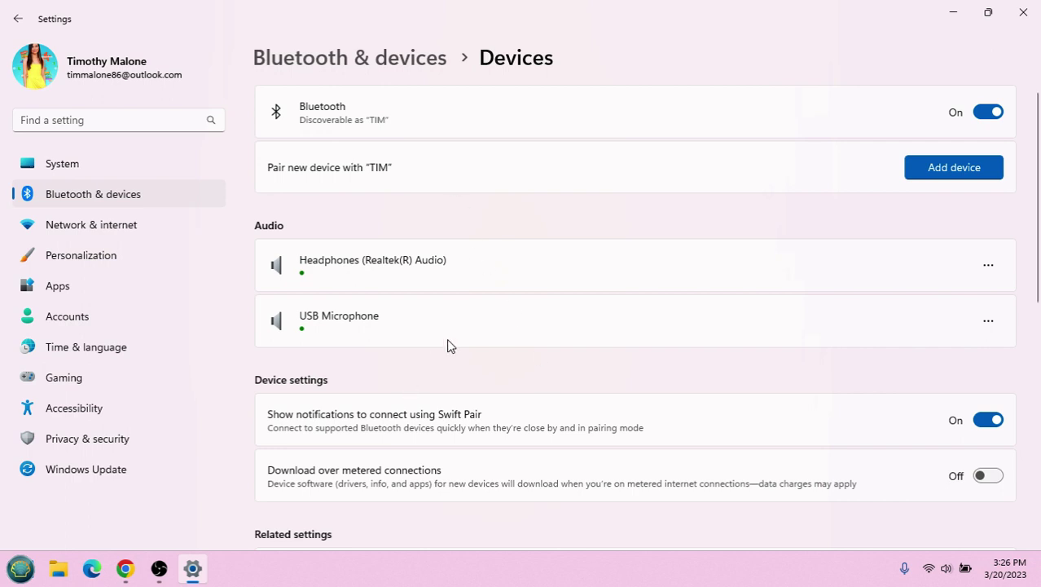
click(989, 112)
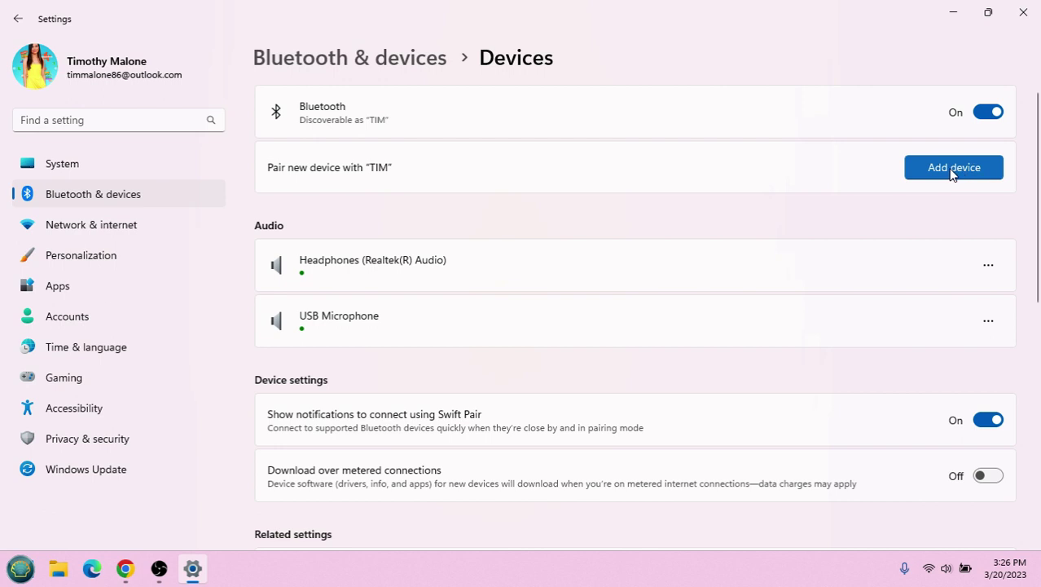
- Scan twice for nearby Bluetooth devices to add, cancelling the Add a device dialog after each scan
click(941, 171)
click(941, 178)
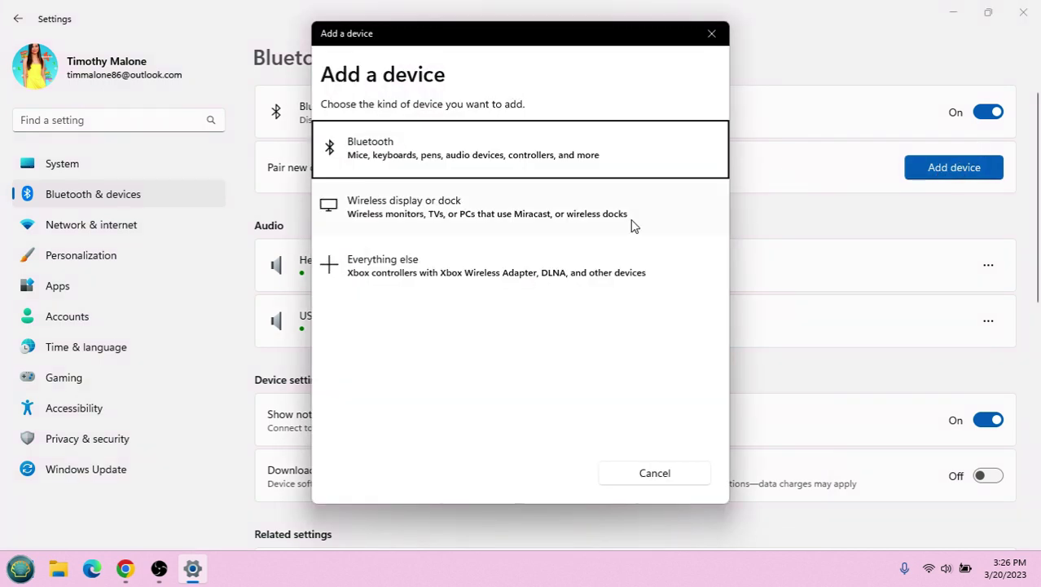
click(428, 137)
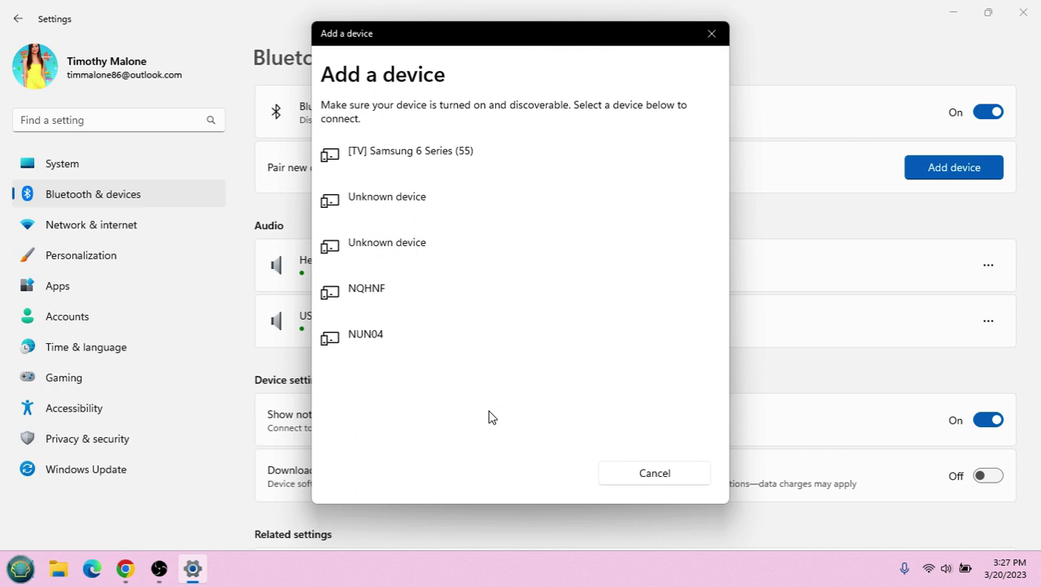
click(677, 476)
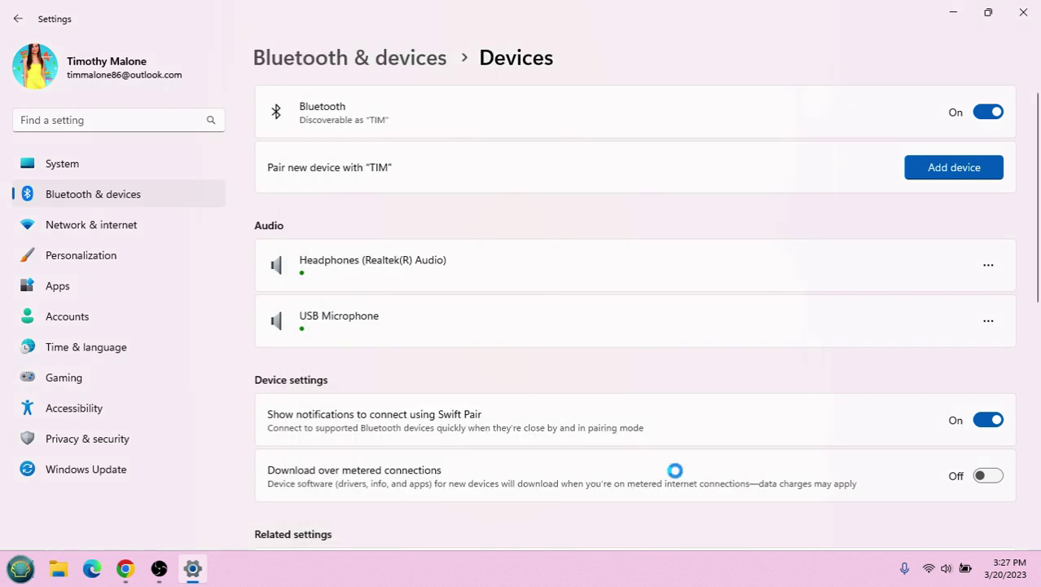
click(941, 168)
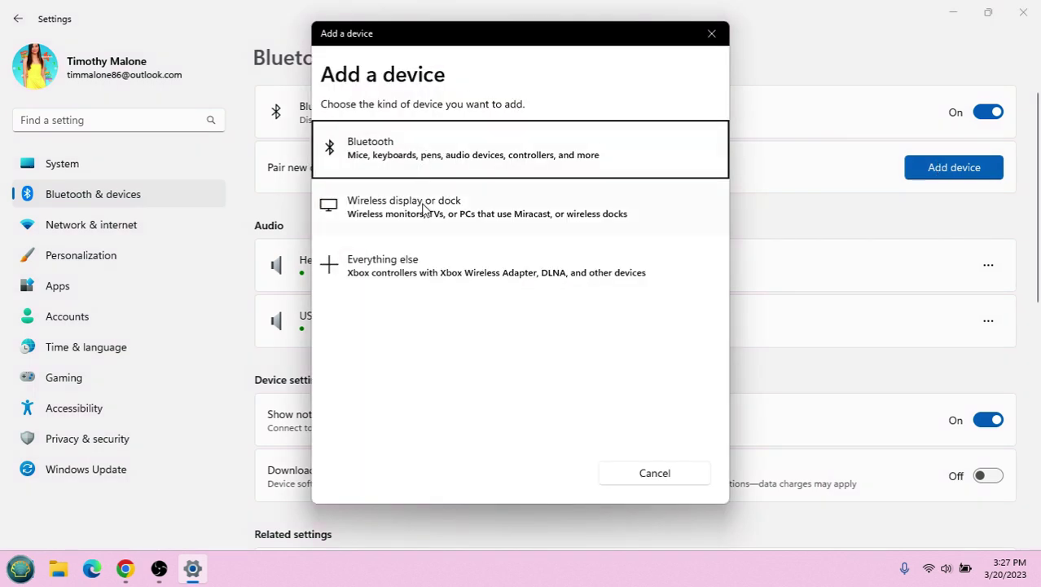
click(423, 173)
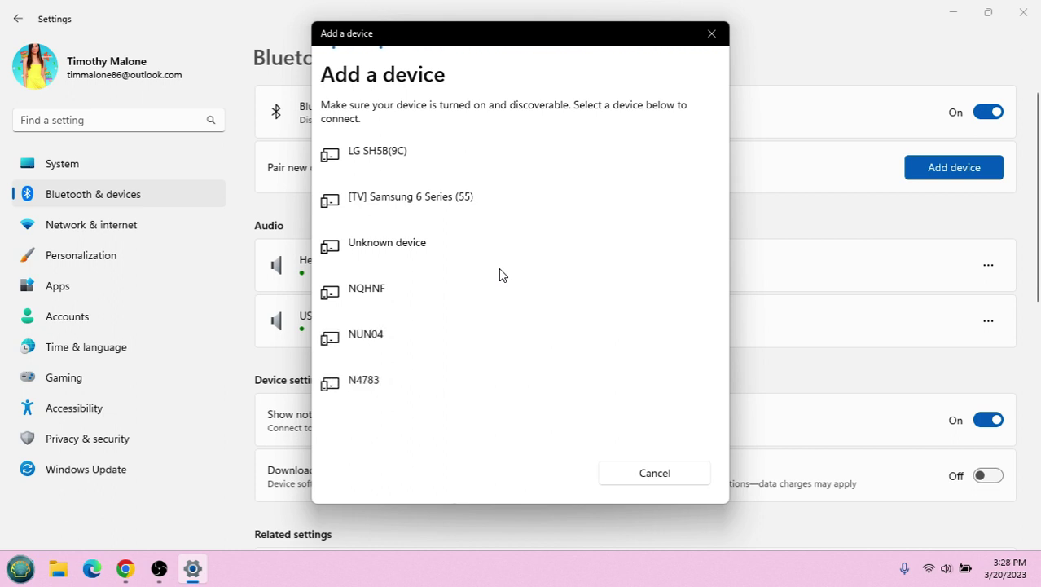
click(665, 470)
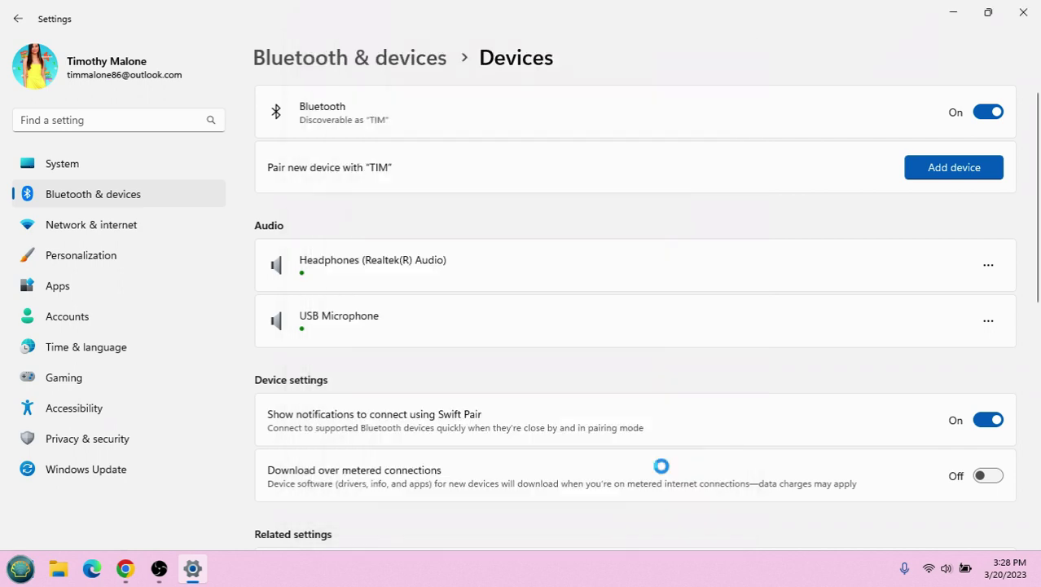
- Minimize the open windows, reopen the system sound settings, search for "b", and go to the Bluetooth and other devices settings
click(967, 12)
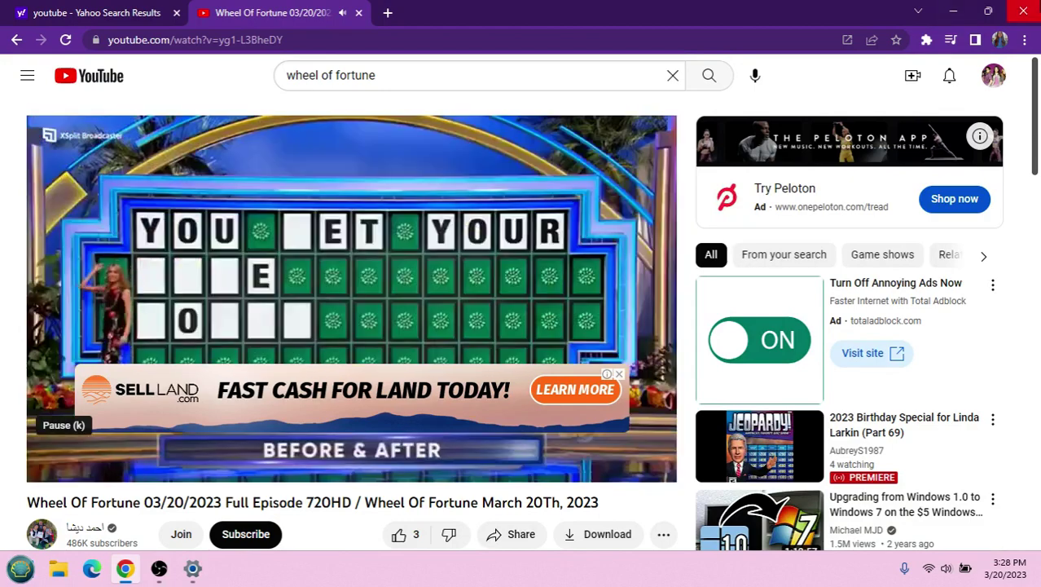
click(954, 12)
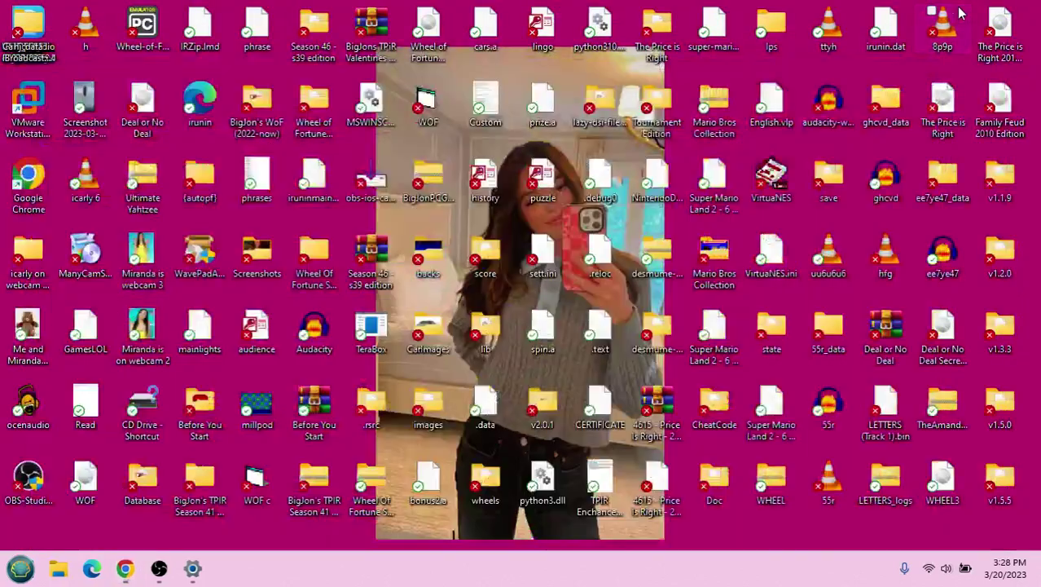
right_click(946, 568)
click(893, 529)
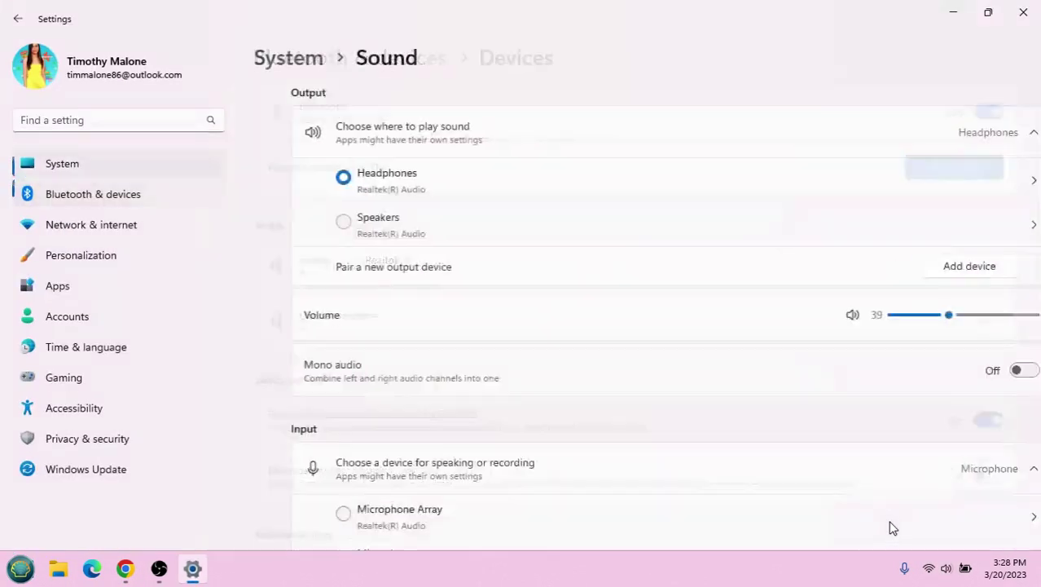
click(56, 123)
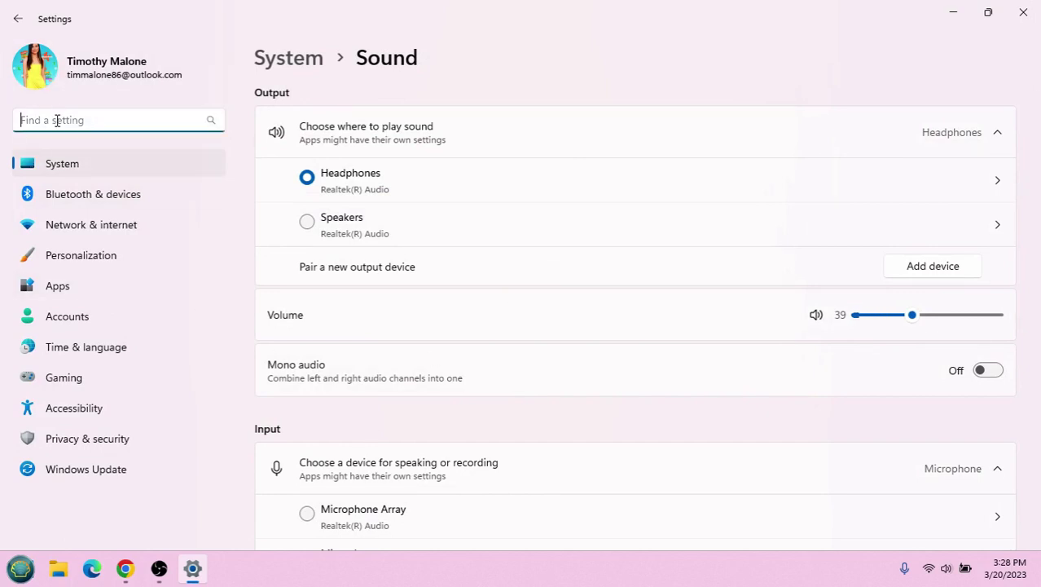
text(b)
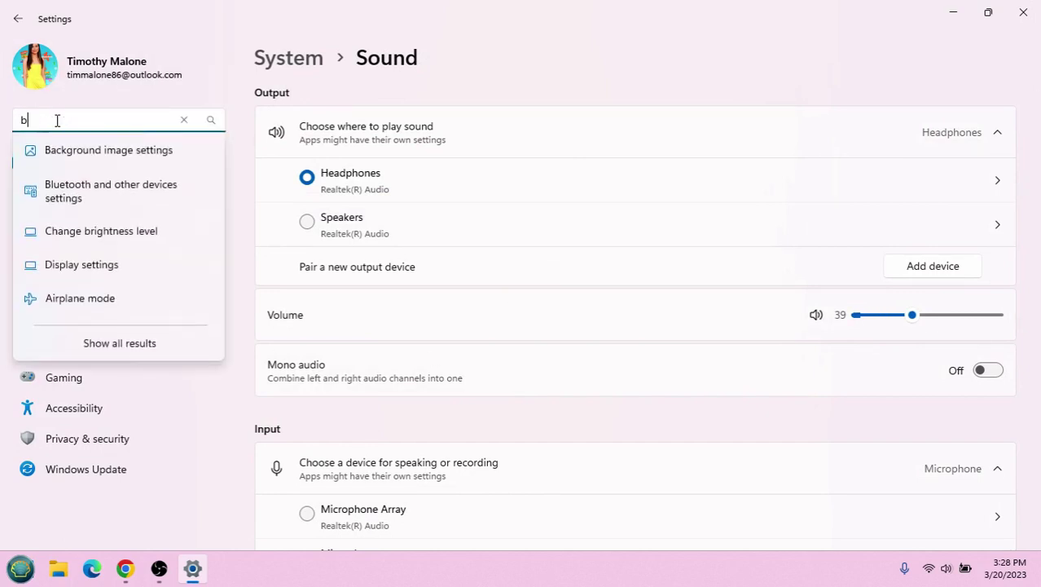
click(72, 194)
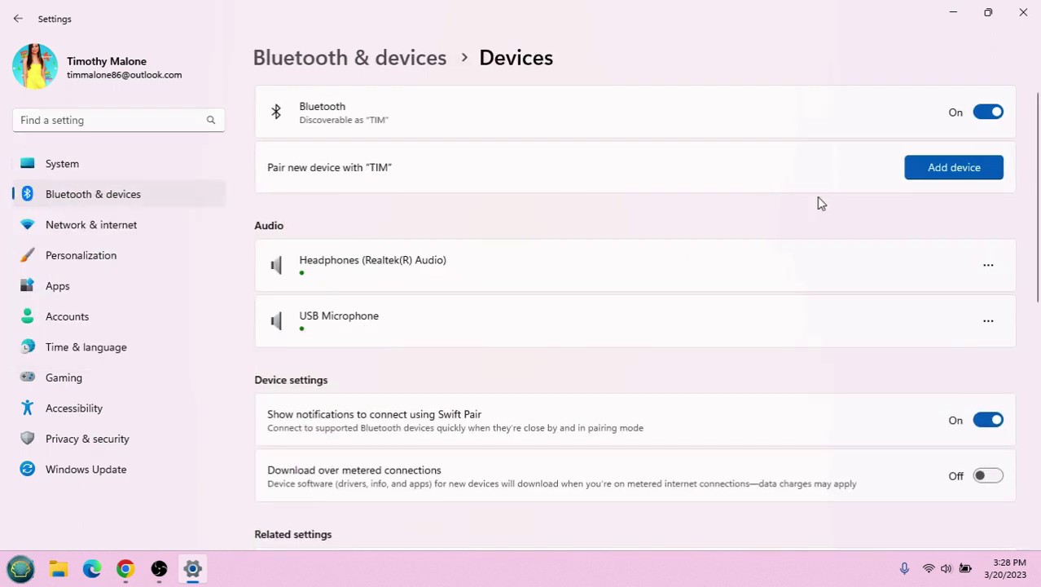
- Look for the audio device in another Bluetooth scan and cancel adding a device
click(921, 167)
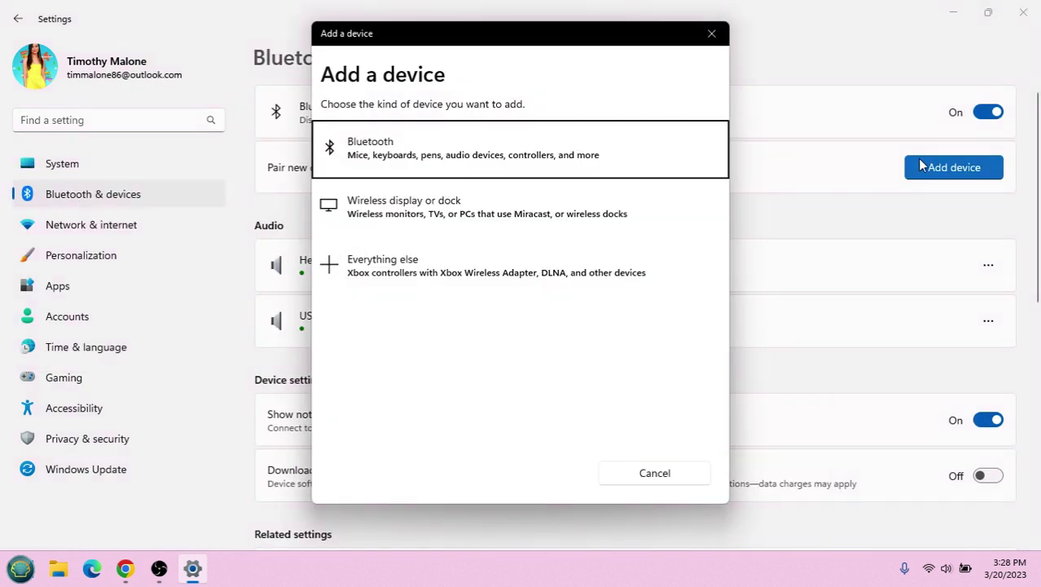
click(469, 149)
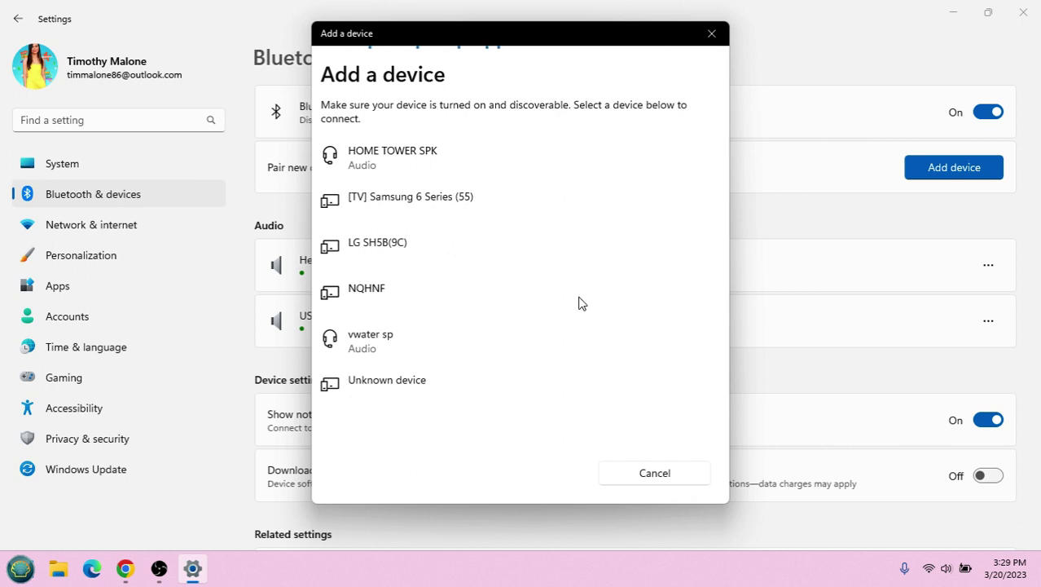
click(652, 473)
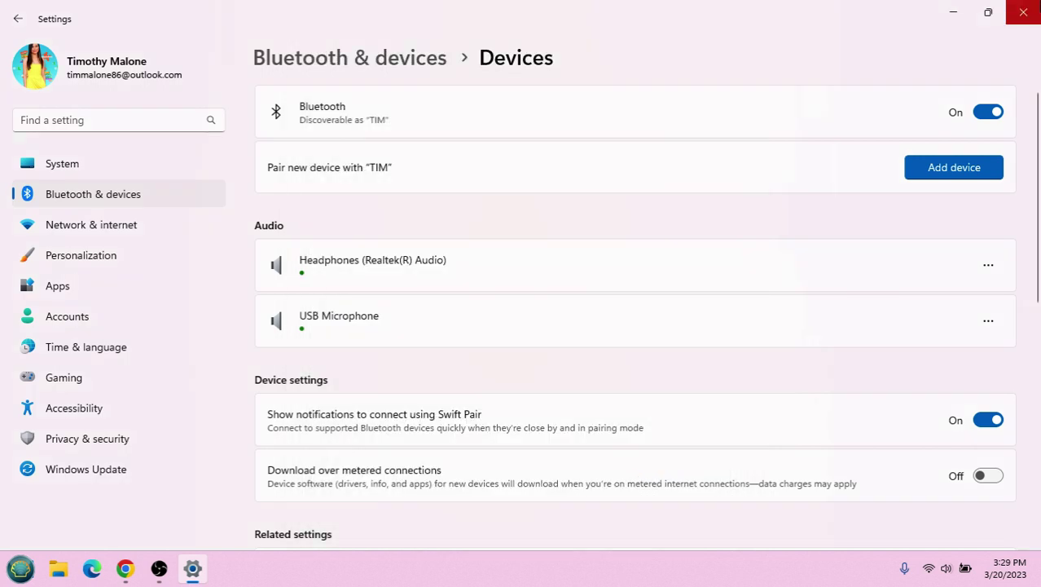
- Close Settings, switch to Chrome with the Wheel Of Fortune episode, and skip the ad to resume playback
click(1024, 12)
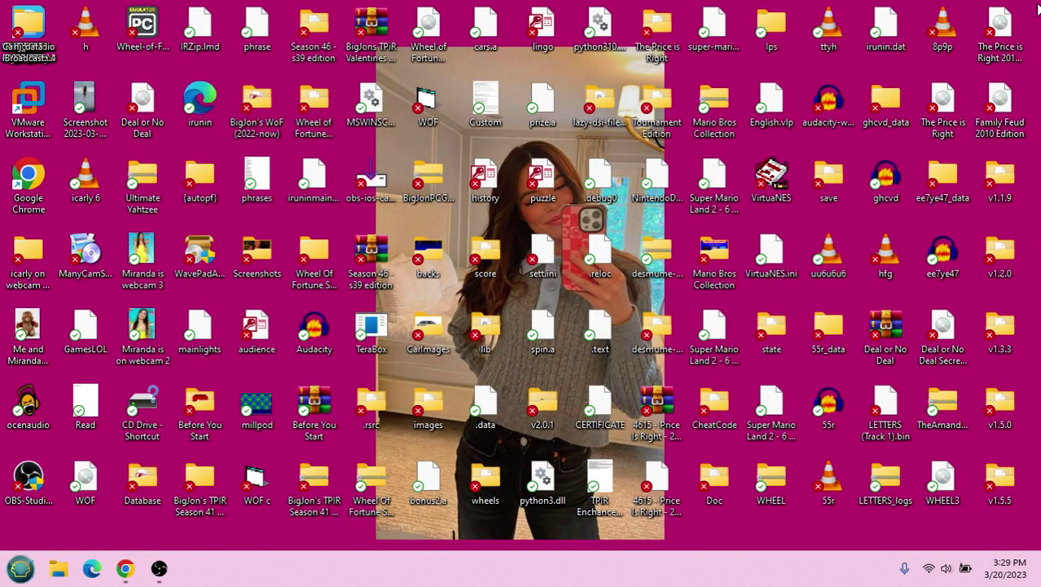
click(126, 572)
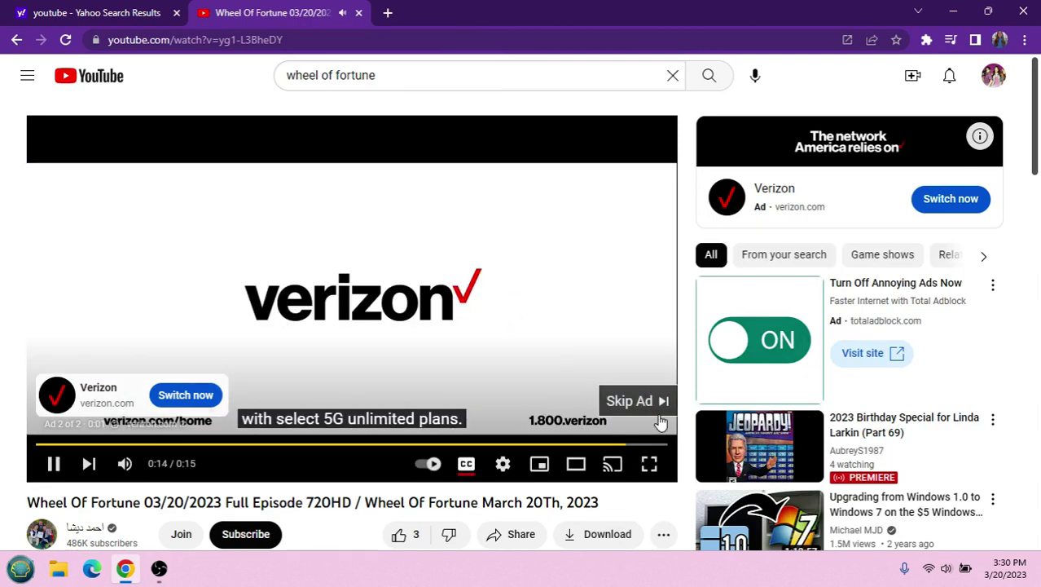
click(658, 416)
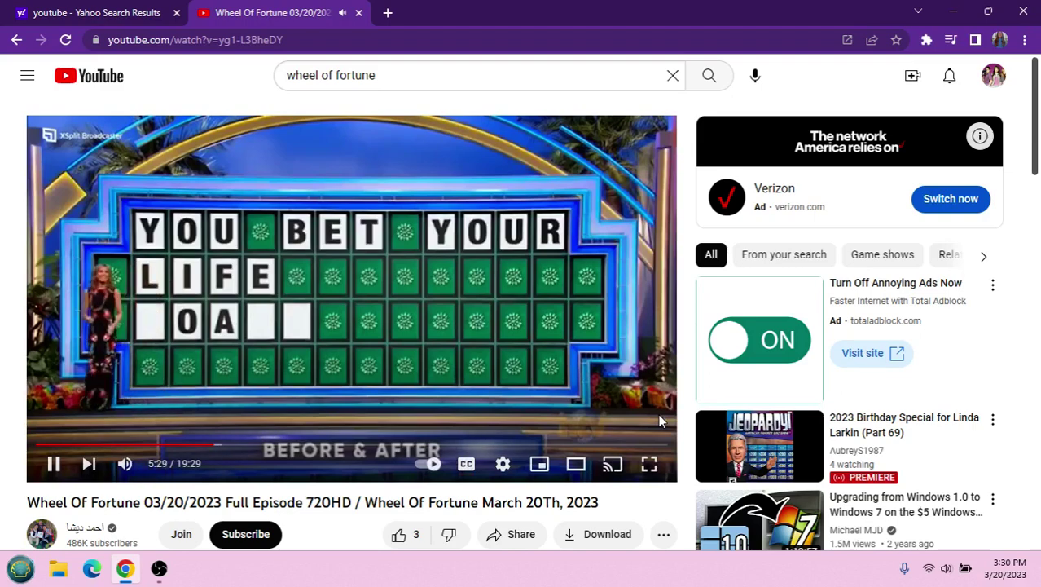